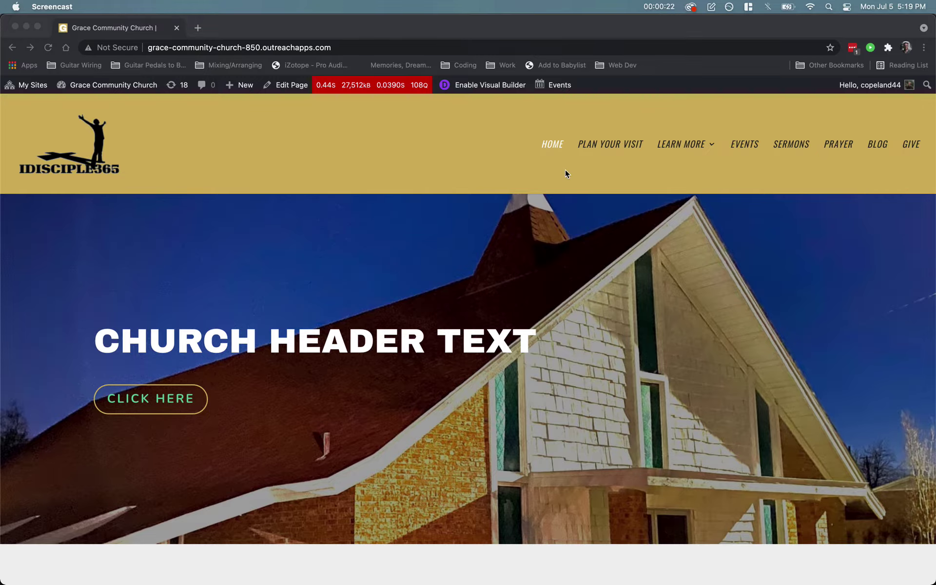
Step: Bring the Chrome window showing the church site's home page to the front
click(461, 162)
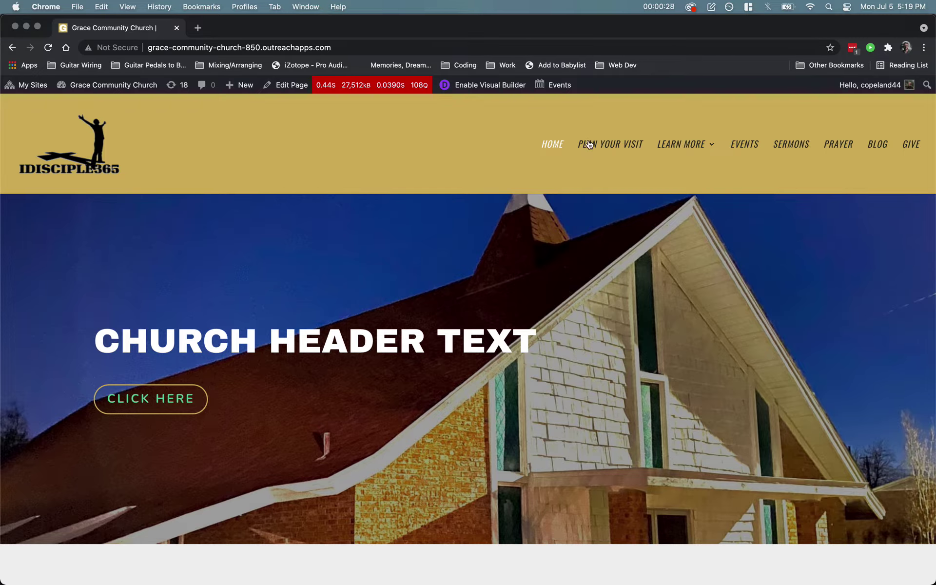
Step: Go to the About page from the Learn More menu and scroll down toward Our Team
mouse_move(660, 143)
click(682, 216)
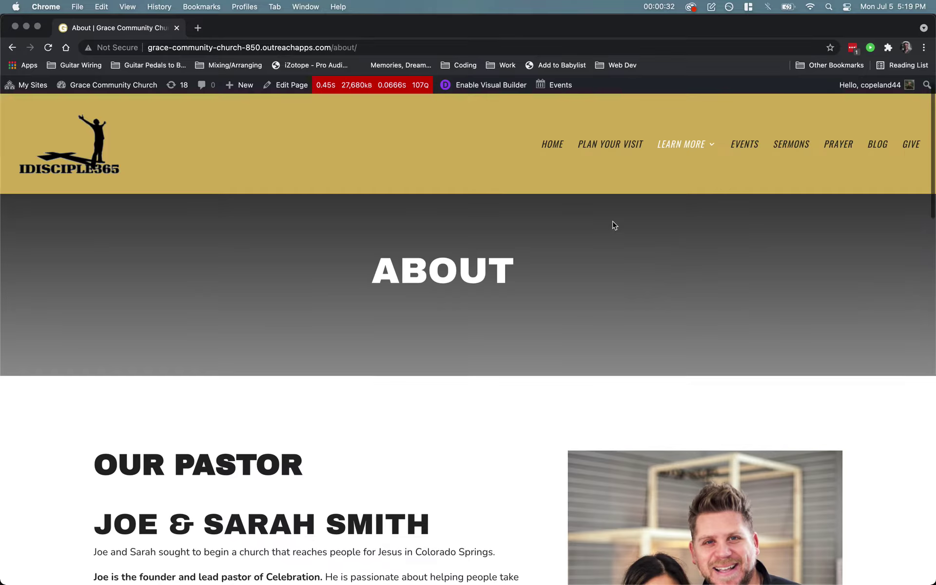
scroll(613, 224, down, 15)
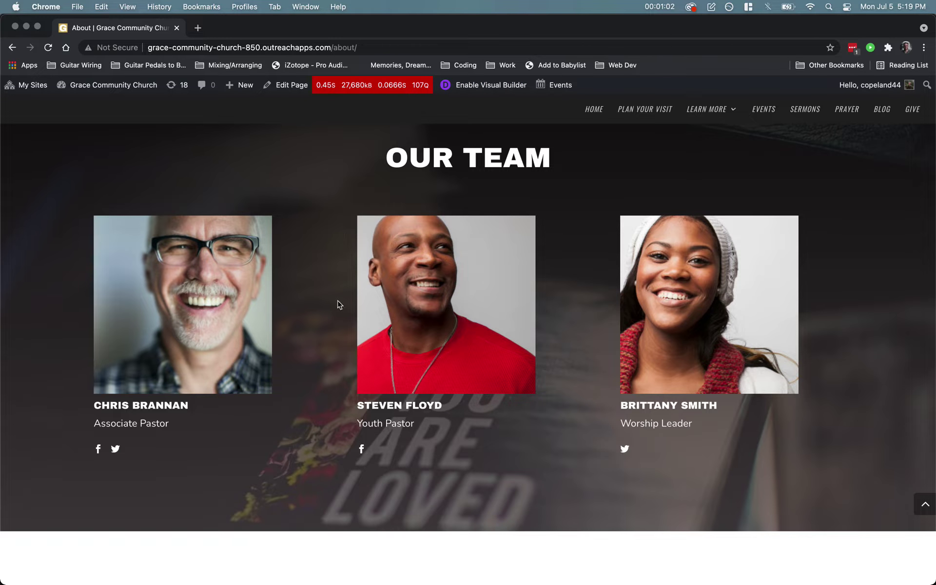
Step: Enable the Visual Builder on the About page and scroll to the first Our Team card
click(477, 85)
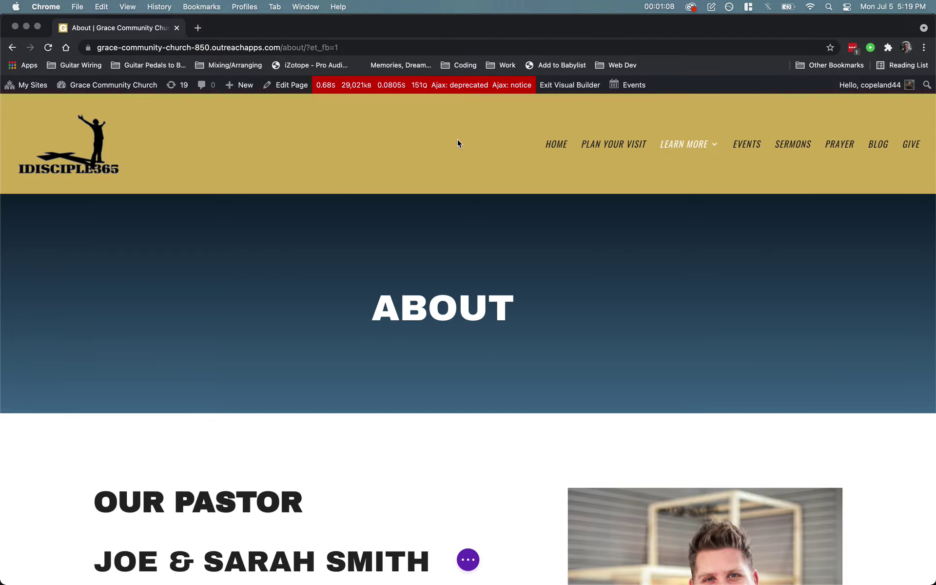
scroll(437, 274, down, 10)
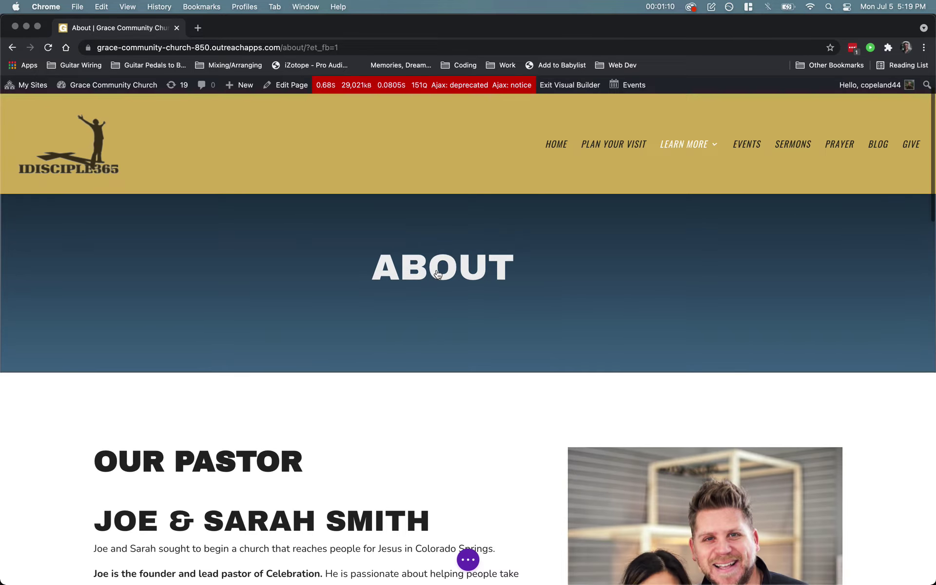
scroll(437, 274, down, 5)
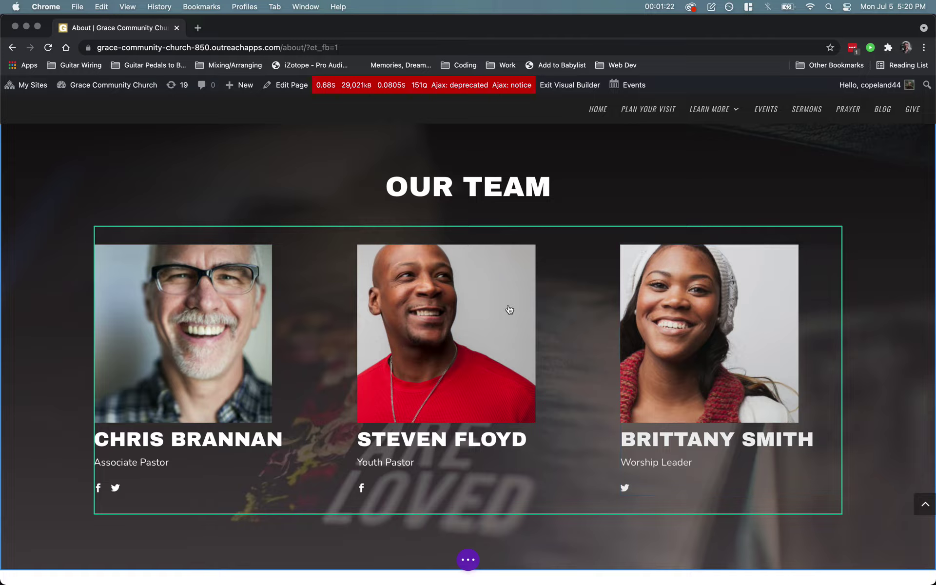
mouse_move(217, 339)
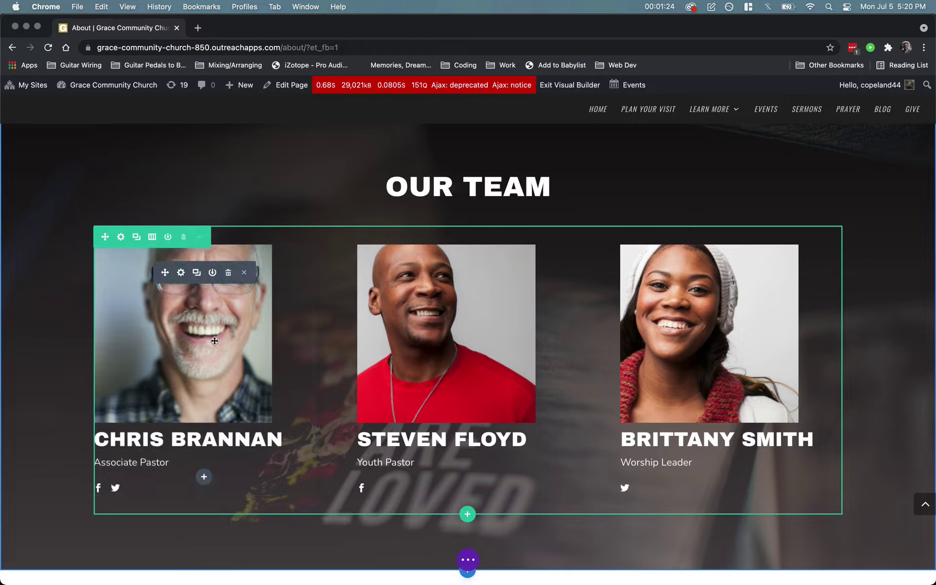
Step: Open Person Settings for the first team member and expand the text options
click(182, 273)
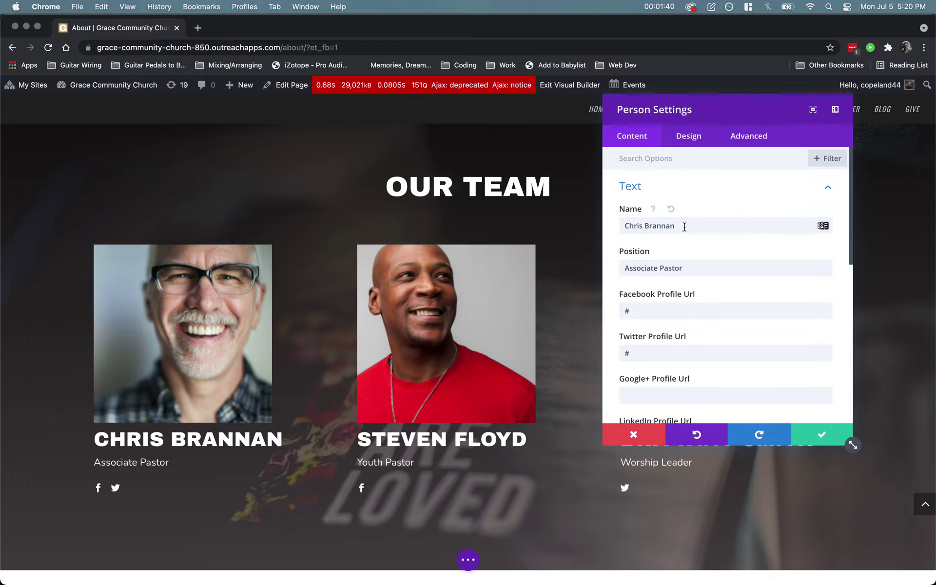
double_click(628, 227)
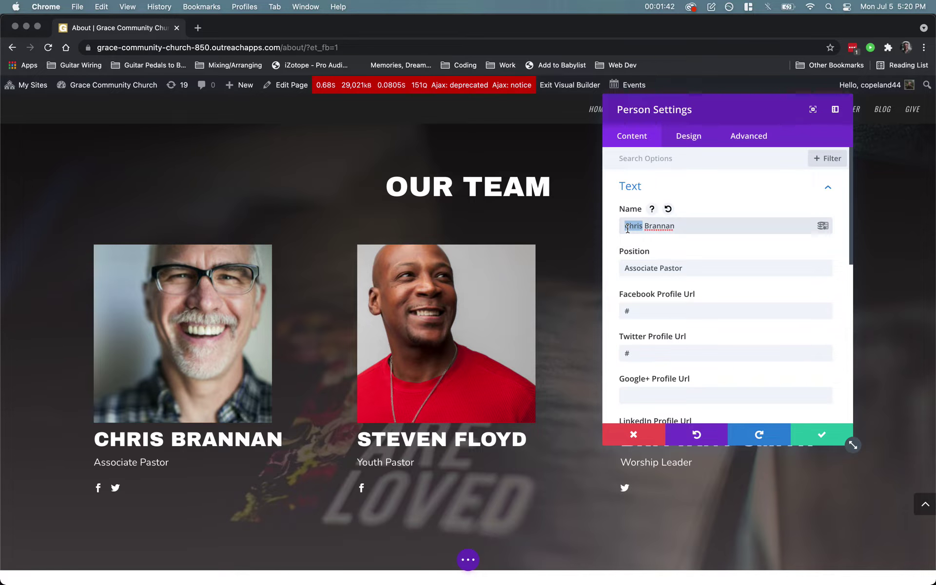
scroll(644, 217, down, 2)
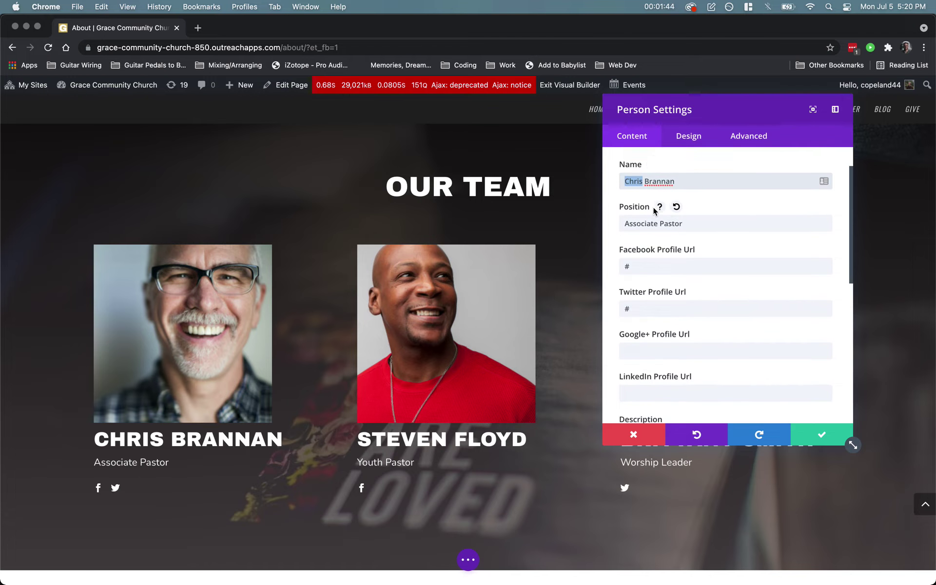
scroll(653, 210, up, 2)
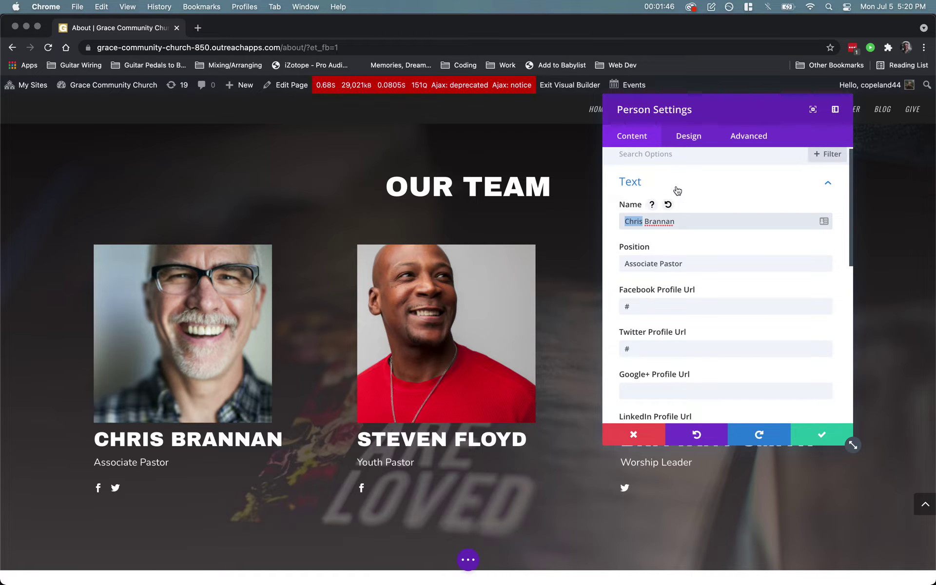
click(677, 190)
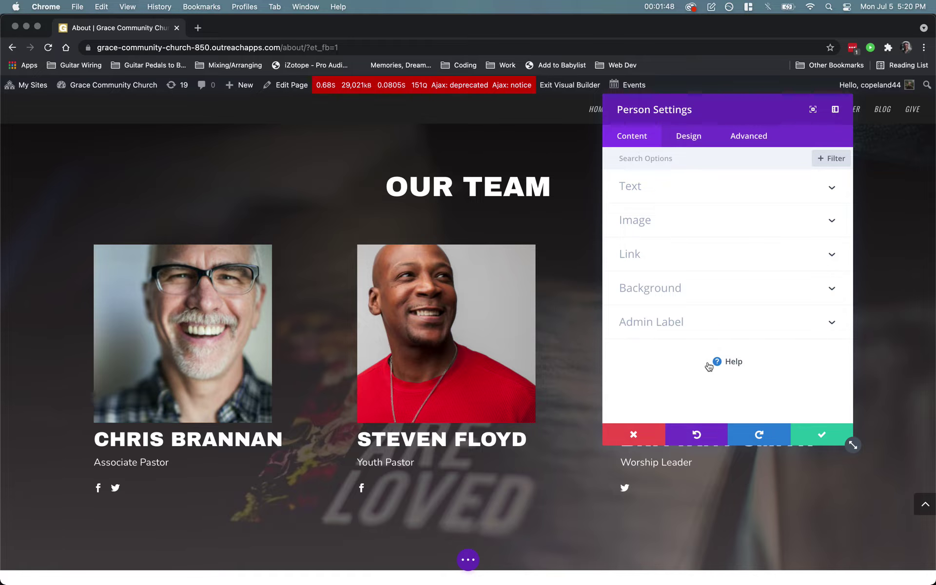
click(719, 190)
Step: Retype the member's first name and change the position from Associate to Most Best Pastor
click(632, 227)
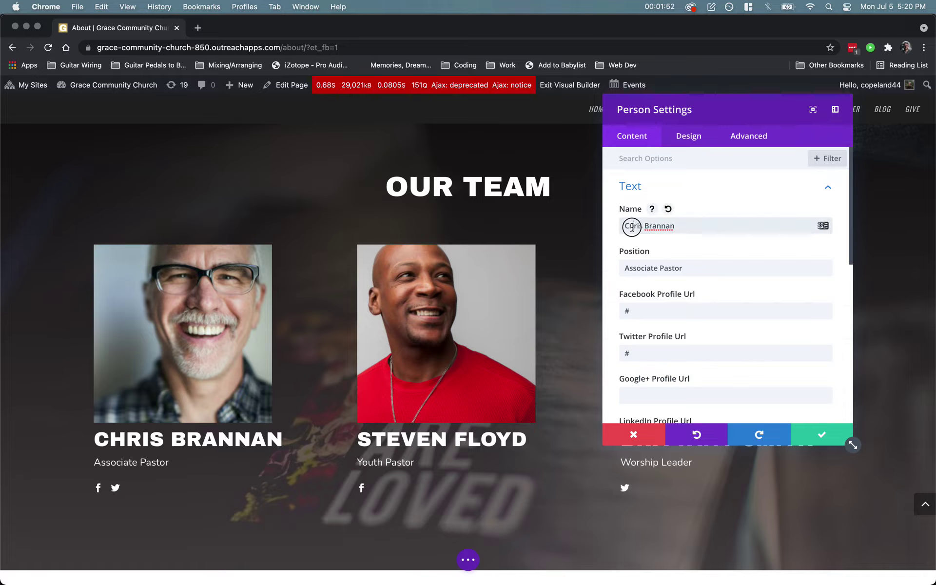
double_click(632, 226)
text(Brian)
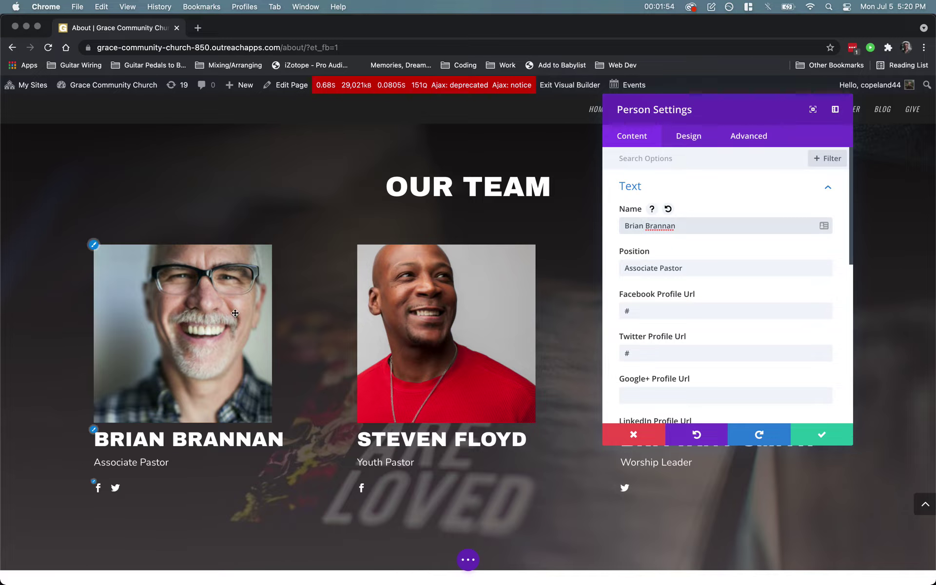
click(632, 272)
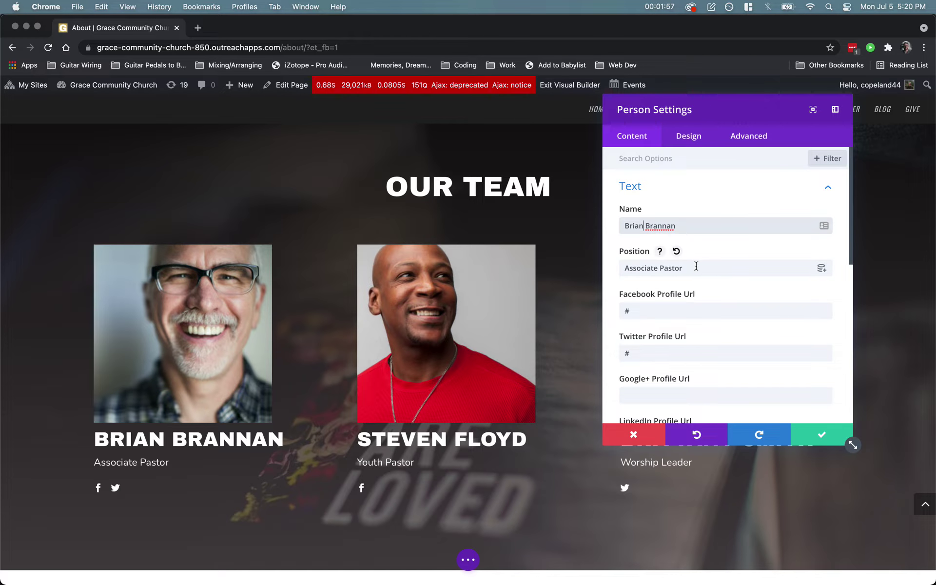
double_click(632, 266)
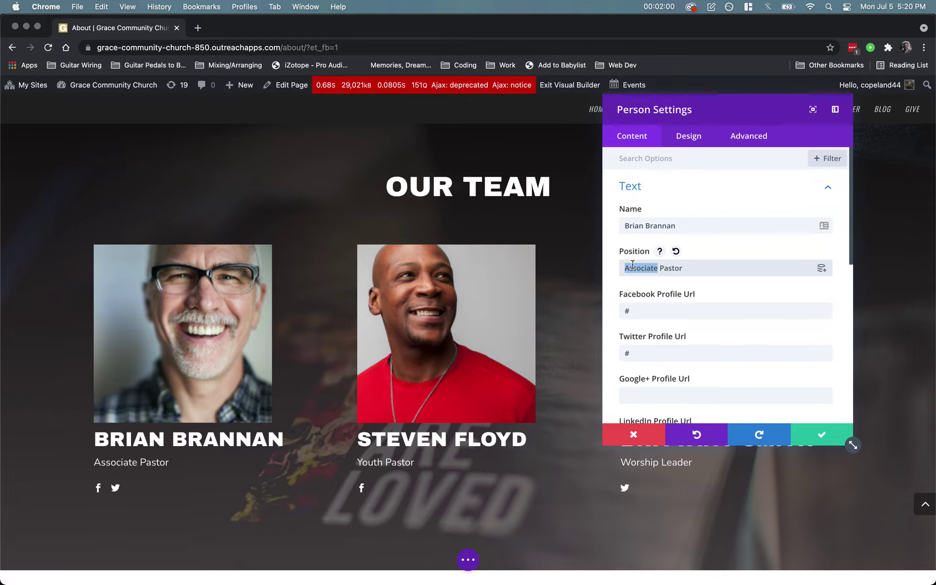
text(Most Best)
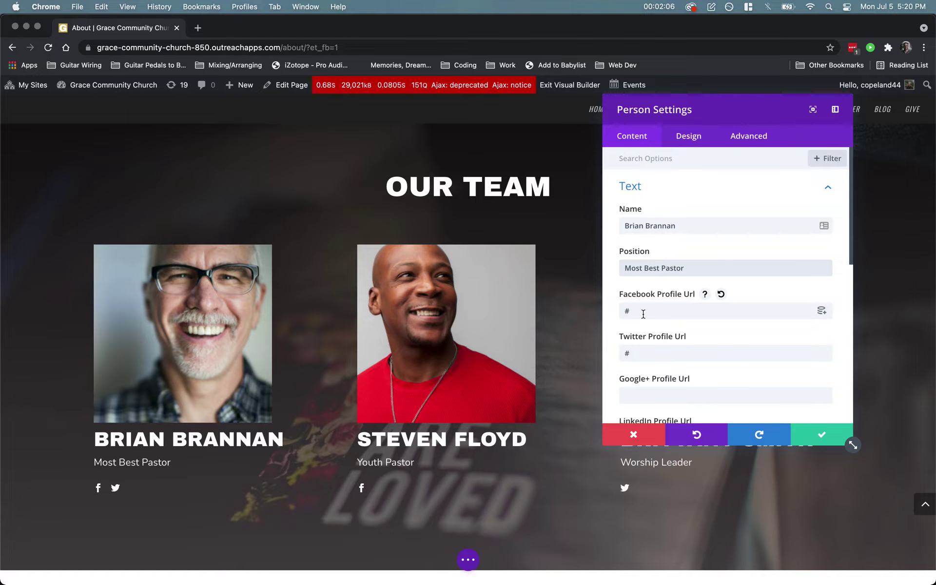
Step: Clear the placeholder Facebook and Twitter profile URLs
scroll(644, 314, down, 1)
click(638, 293)
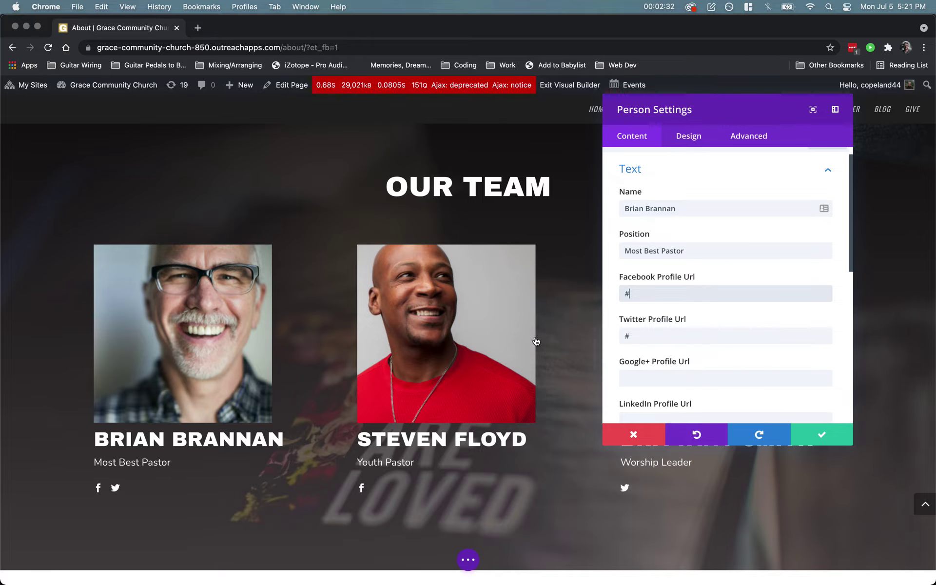
key(BackSpace)
click(650, 336)
key(BackSpace)
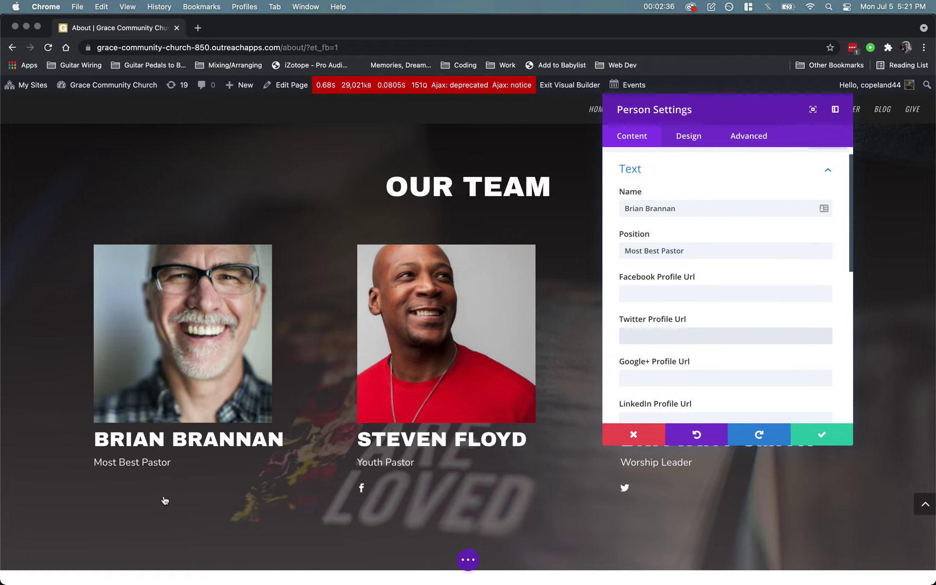
text(a)
key(BackSpace)
Step: Test and clear values in the LinkedIn and Google+ profile URL fields
scroll(658, 369, down, 3)
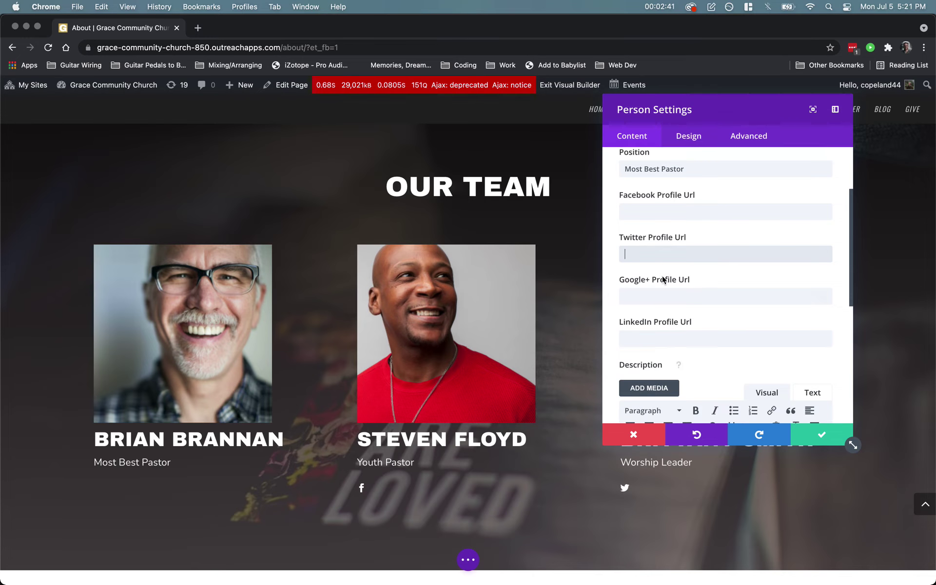
click(640, 334)
text(q)
click(647, 297)
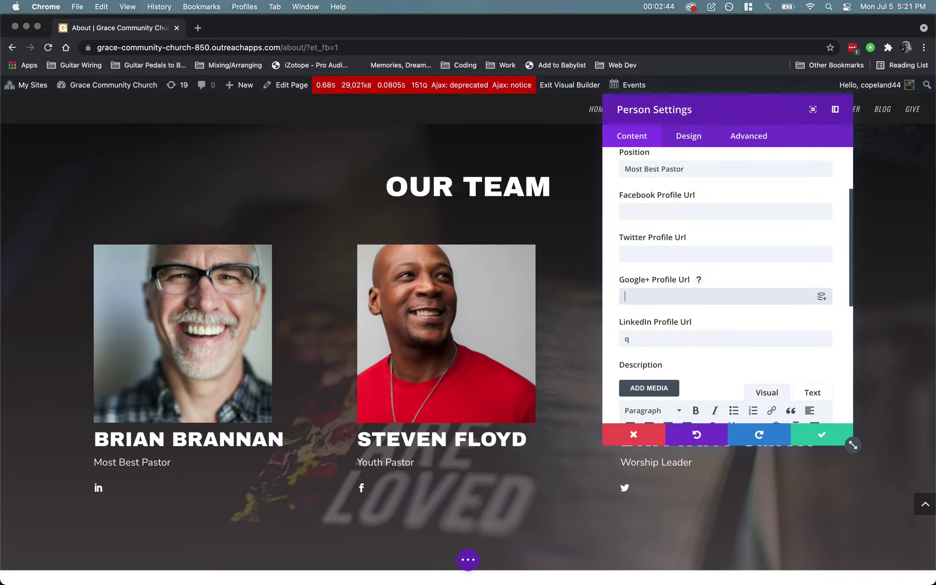
text(q)
key(BackSpace)
click(648, 339)
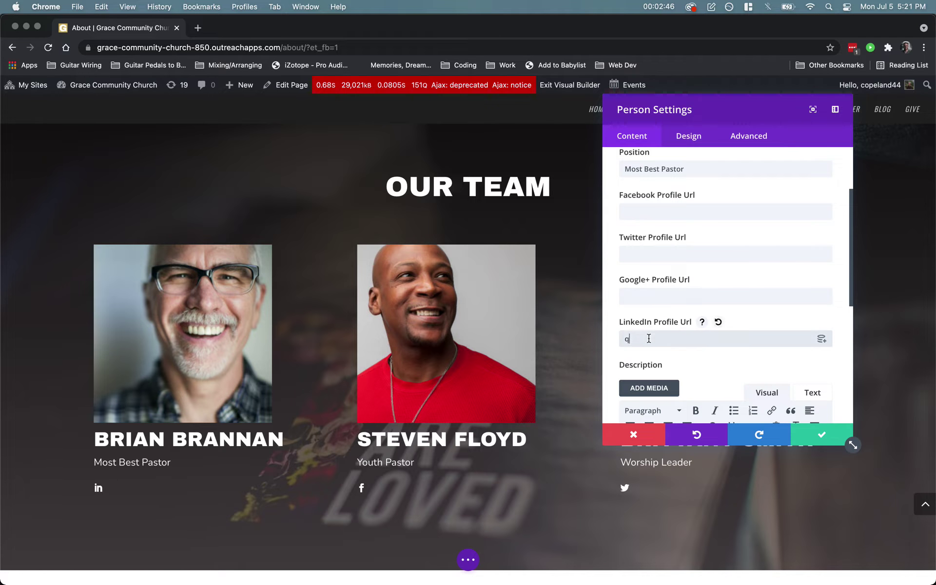
key(BackSpace)
scroll(653, 346, down, 3)
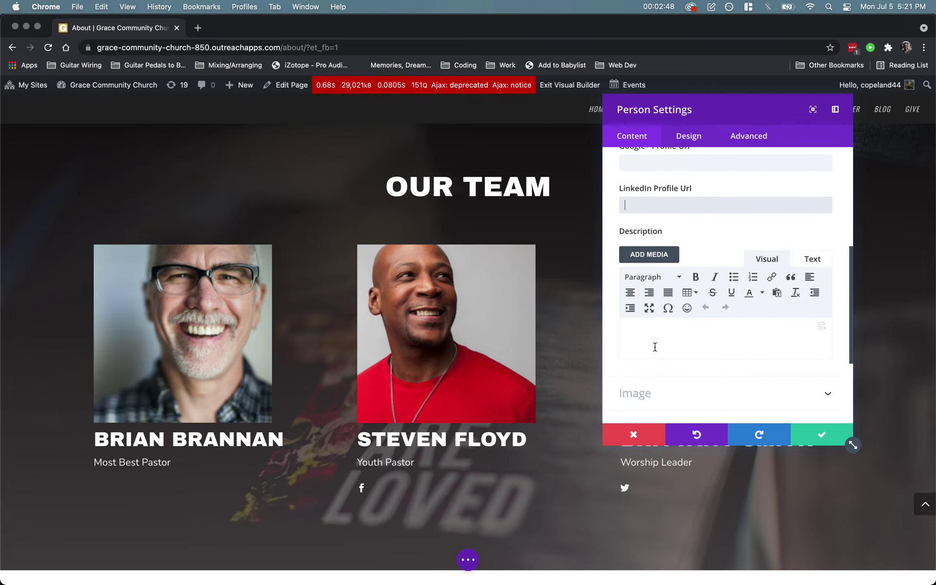
click(653, 347)
scroll(655, 219, up, 5)
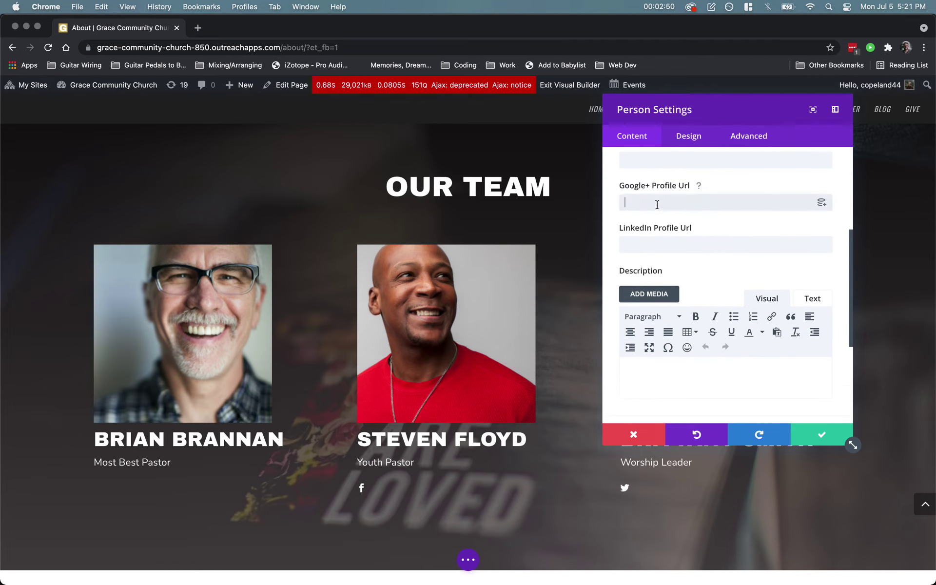
Step: Enter placeholder 'a' values in the Facebook and Twitter profile URLs
click(657, 205)
text(a)
click(655, 239)
text(a)
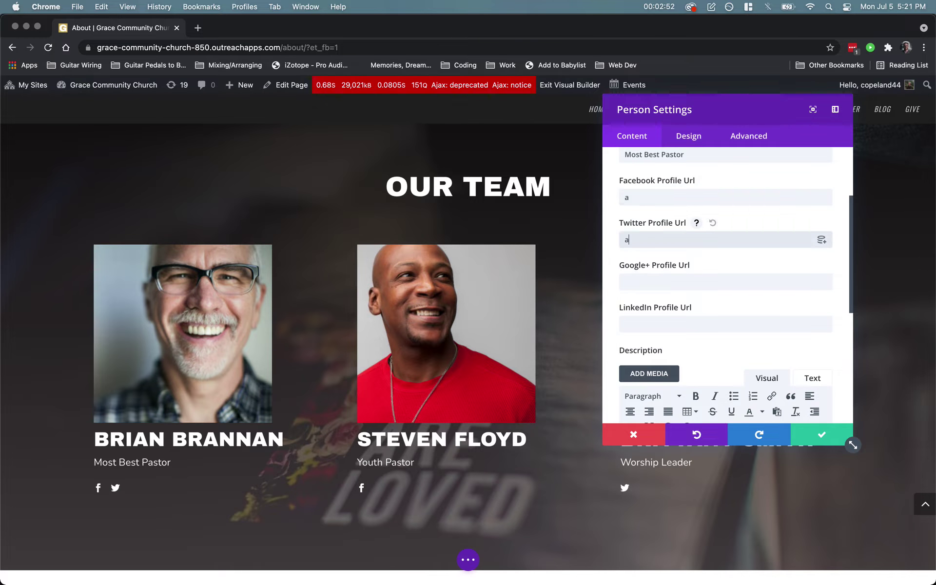
scroll(665, 312, down, 2)
scroll(667, 326, down, 2)
Step: Write the description "He's The Most Best!" in the Description editor
click(660, 363)
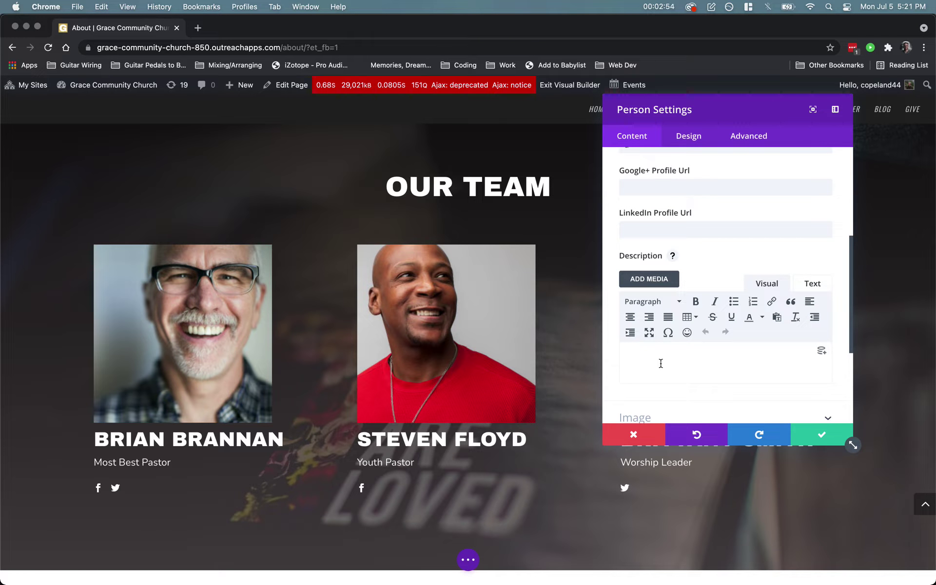
text(He's )
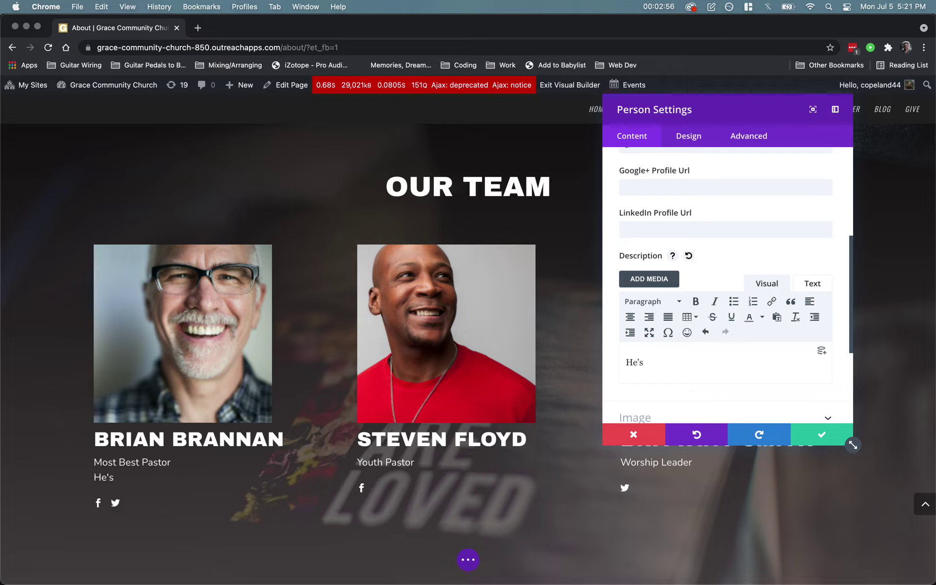
text(The Most Best)
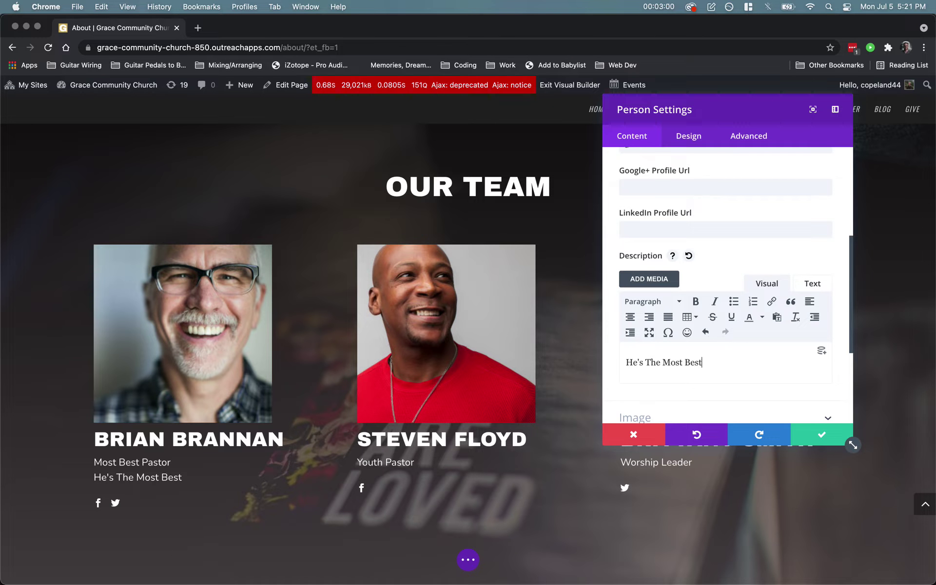
text(!)
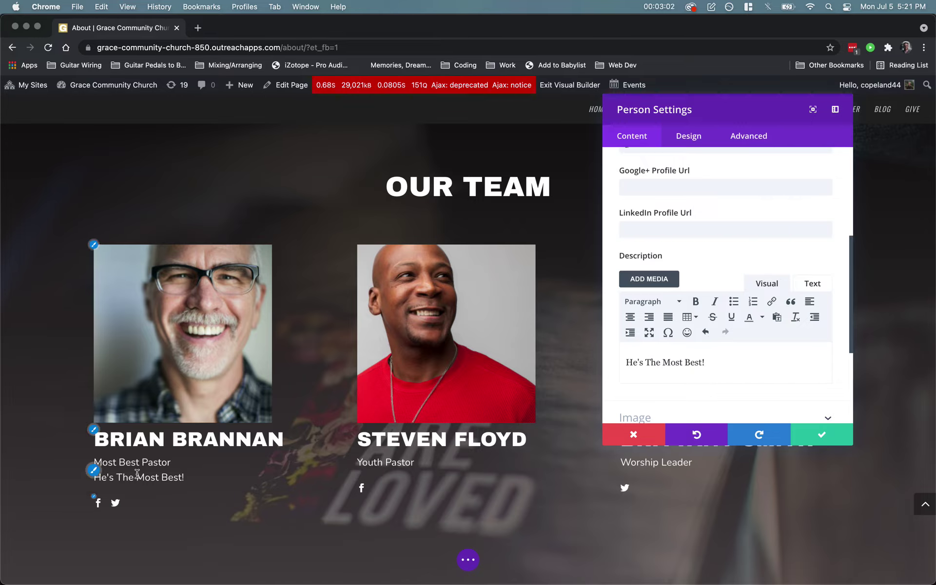
Step: Toggle italic on and off for the description, leaving it regular, and collapse Text
triple_click(708, 363)
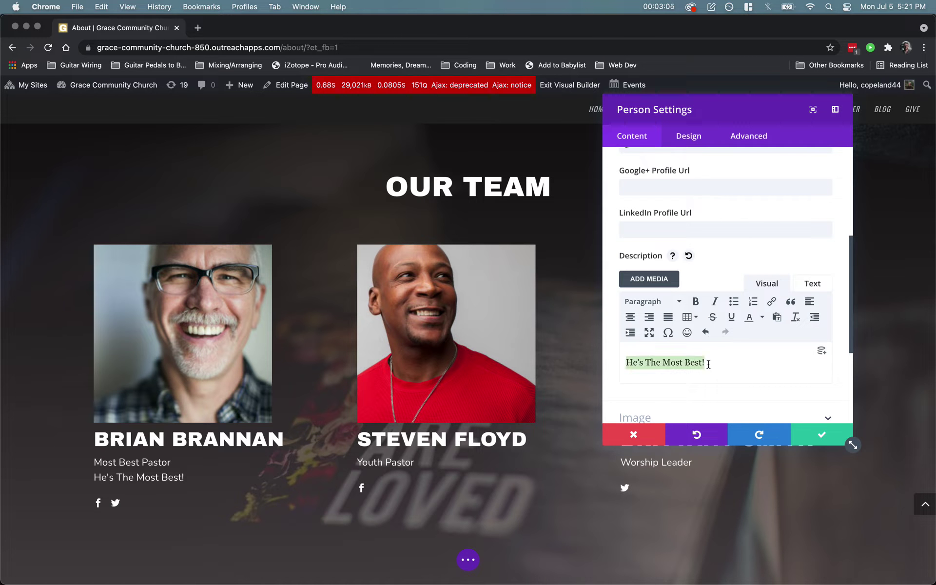
click(715, 302)
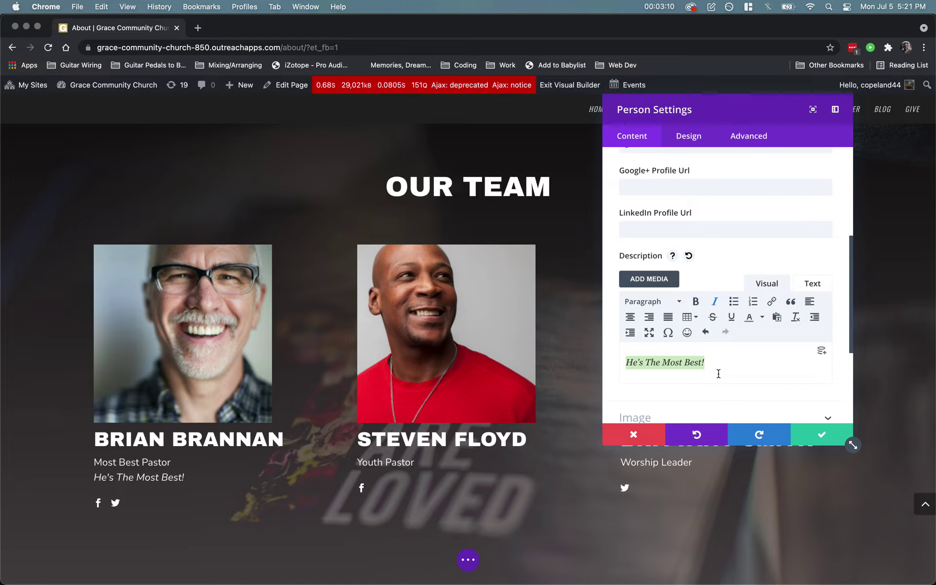
scroll(718, 373, up, 1)
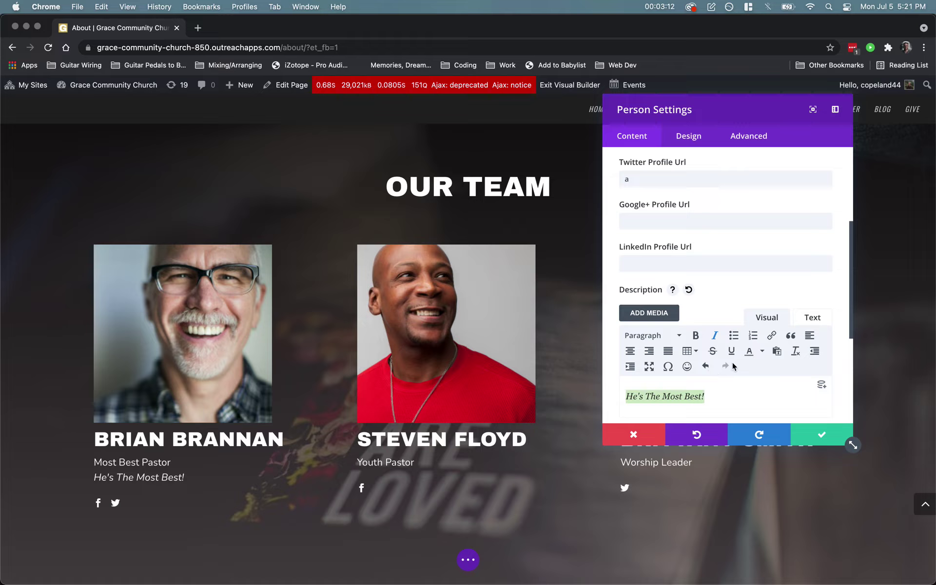
click(715, 335)
scroll(718, 308, up, 5)
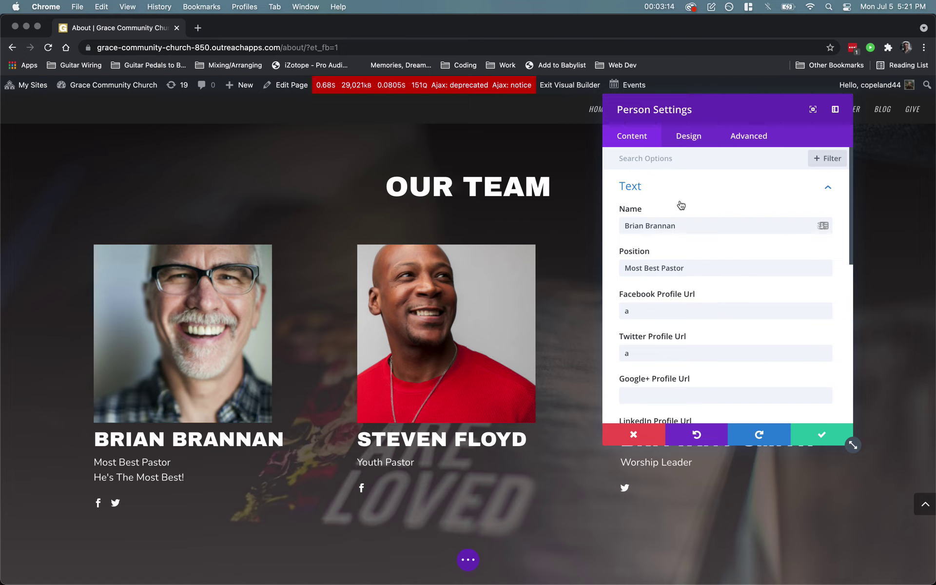
click(663, 187)
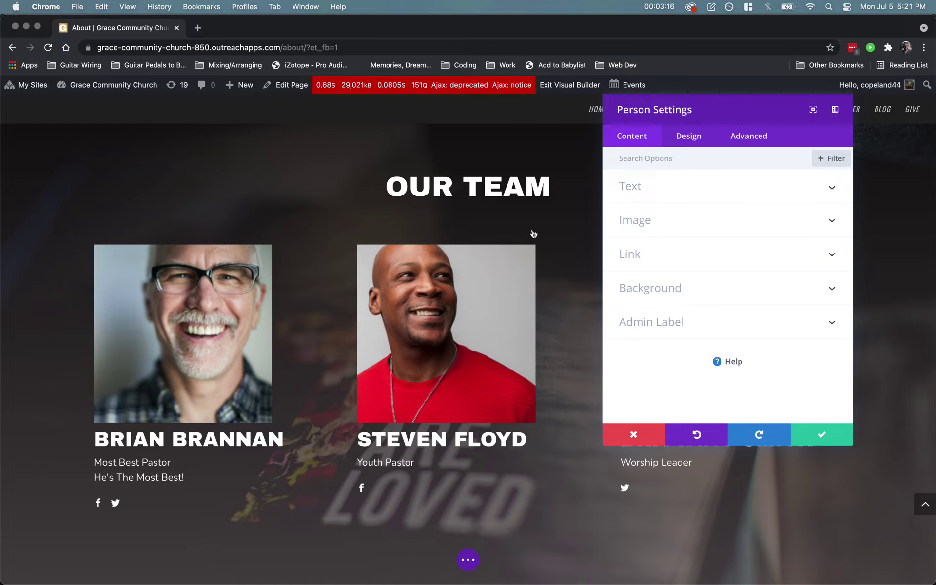
Step: Browse the image chooser but keep the original photo, then drag the settings panel lower
click(621, 217)
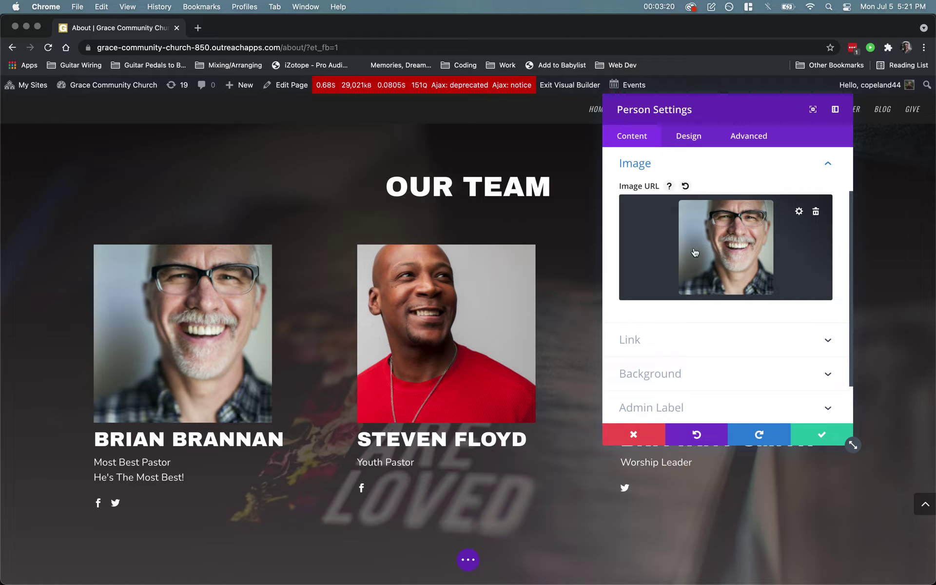
click(740, 238)
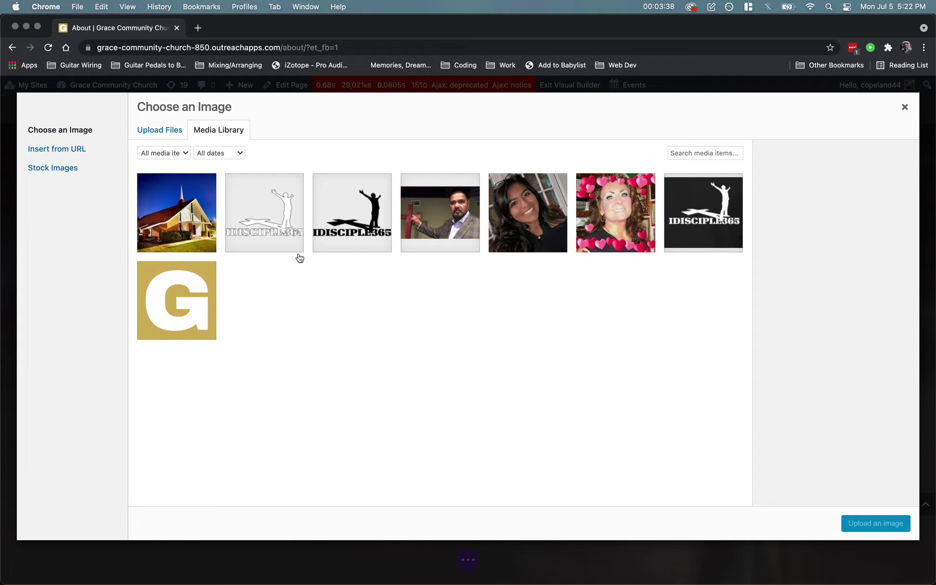
click(400, 249)
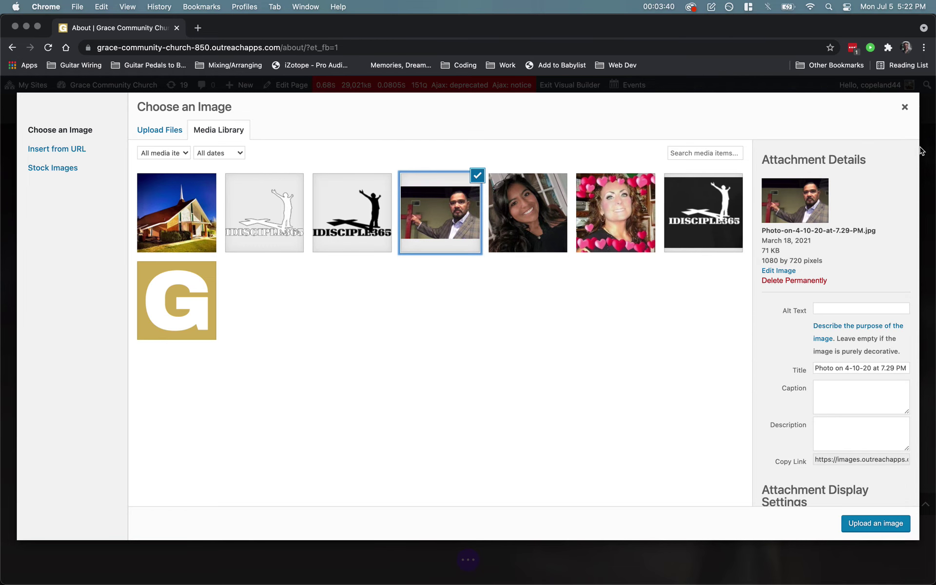
click(906, 108)
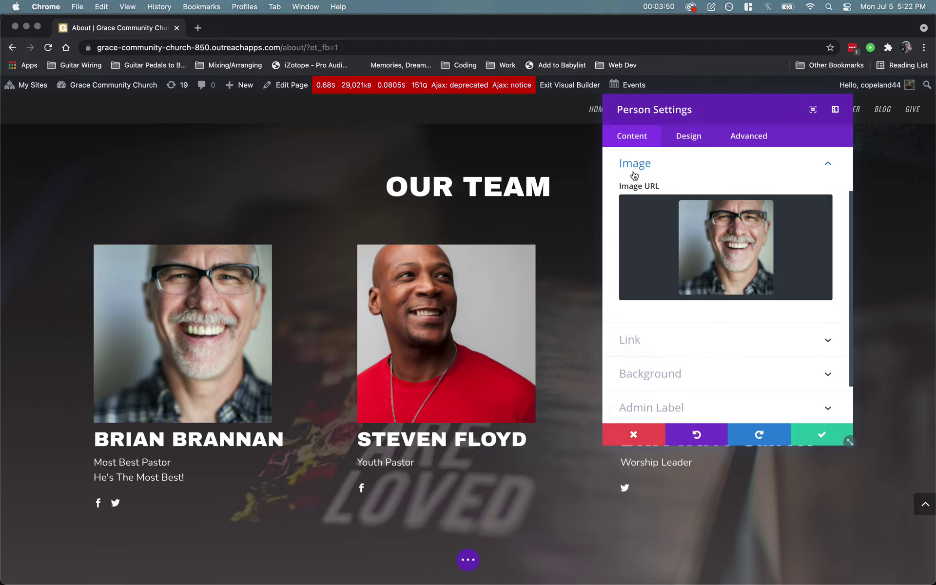
drag(720, 104, 575, 443)
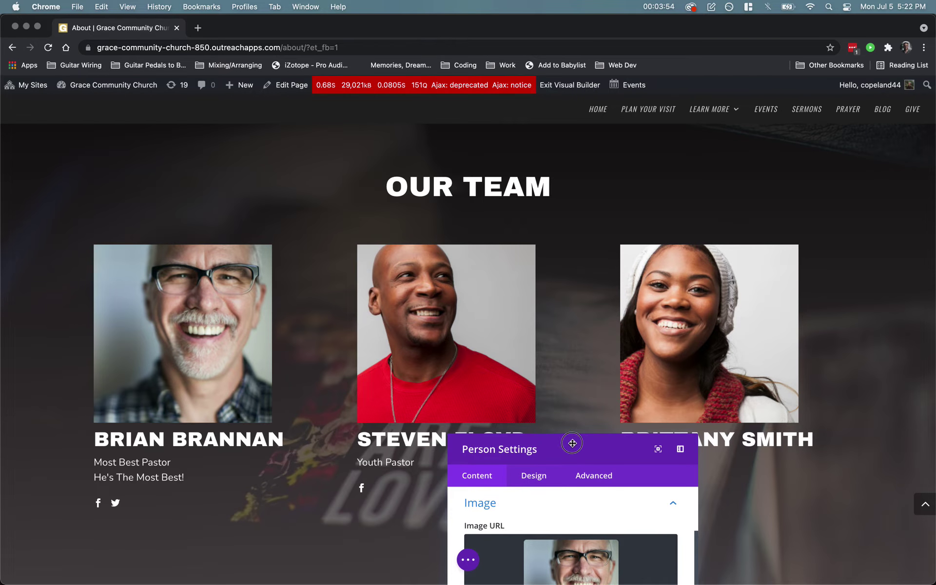
Step: Save and close the Person Settings with the green checkmark
click(715, 443)
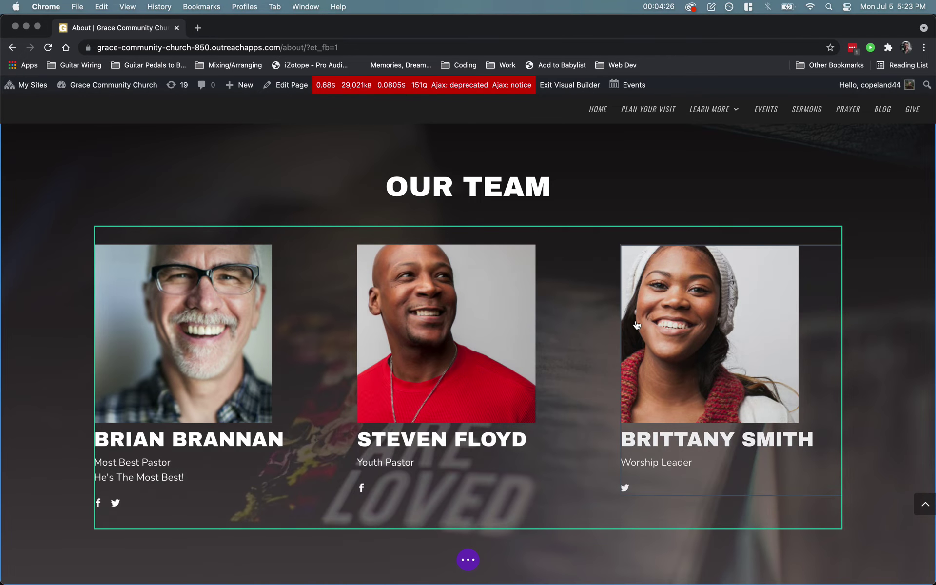
Step: Reopen the first team member's settings and expand the Image section
mouse_move(214, 328)
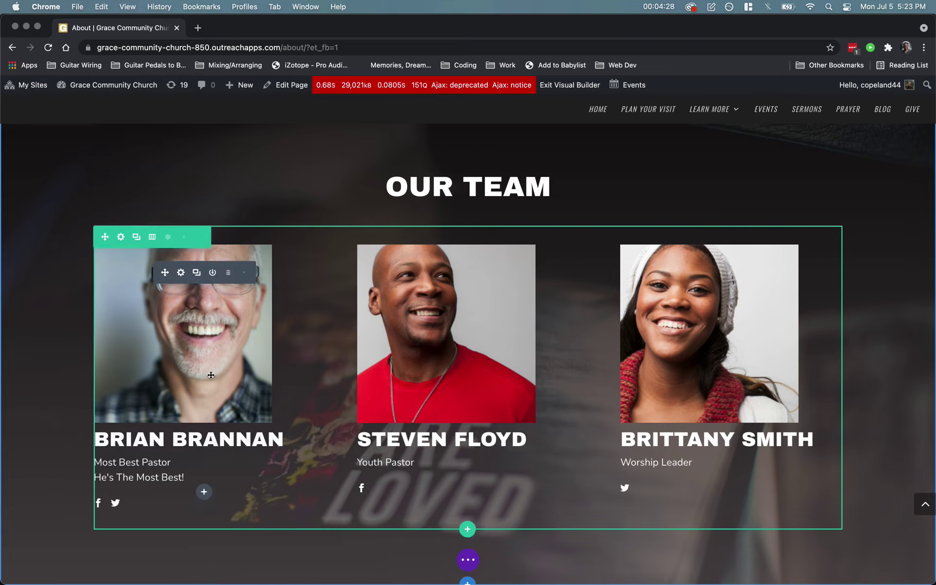
click(181, 273)
click(564, 211)
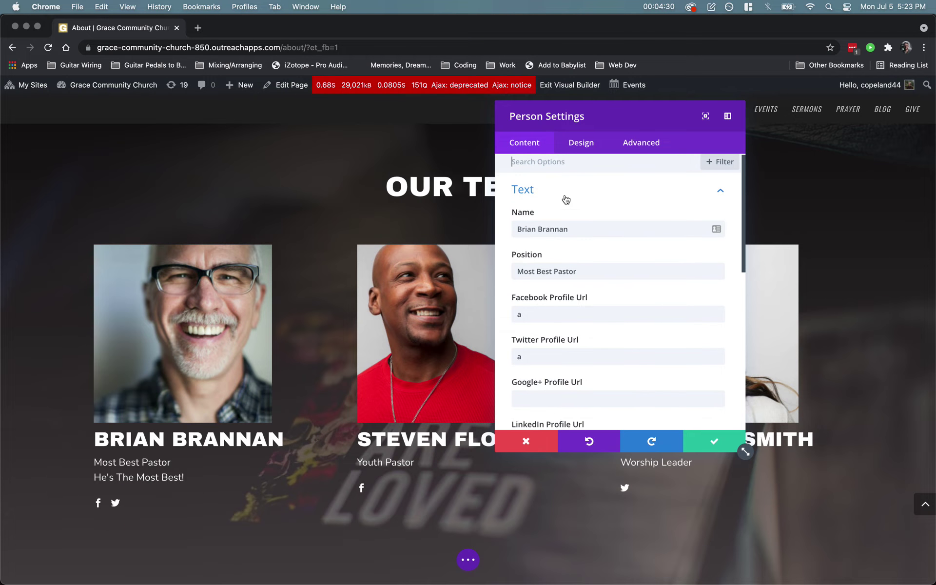
click(558, 224)
scroll(627, 264, down, 2)
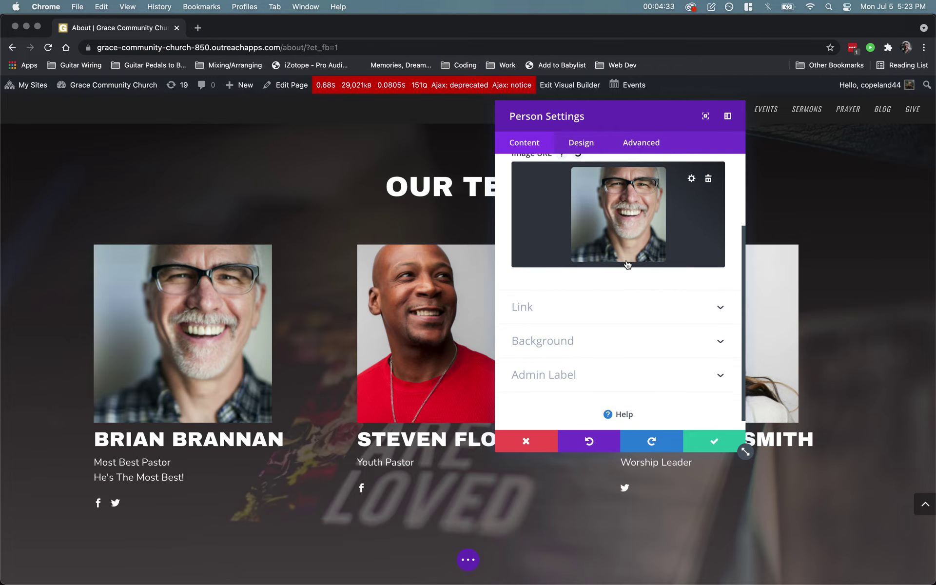
scroll(614, 293, up, 2)
scroll(569, 407, down, 2)
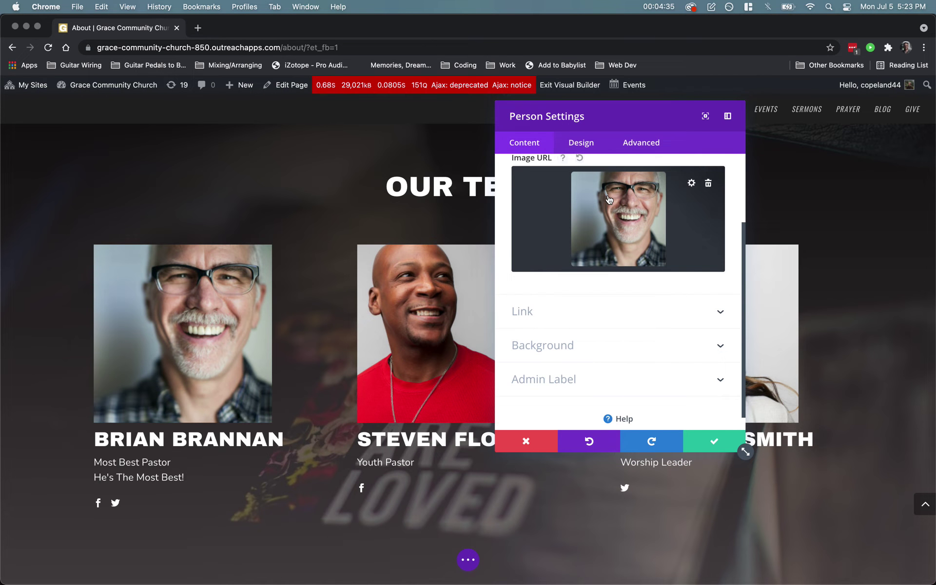
scroll(610, 204, up, 3)
Step: Under Design > Image, enter 10 for the top-left Image Rounded Corners value
click(590, 148)
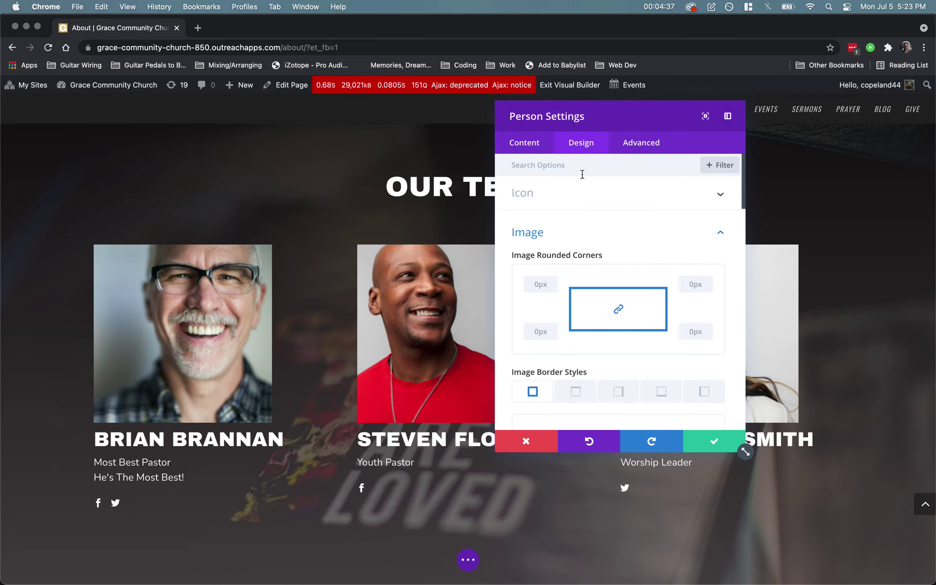
click(571, 215)
click(572, 215)
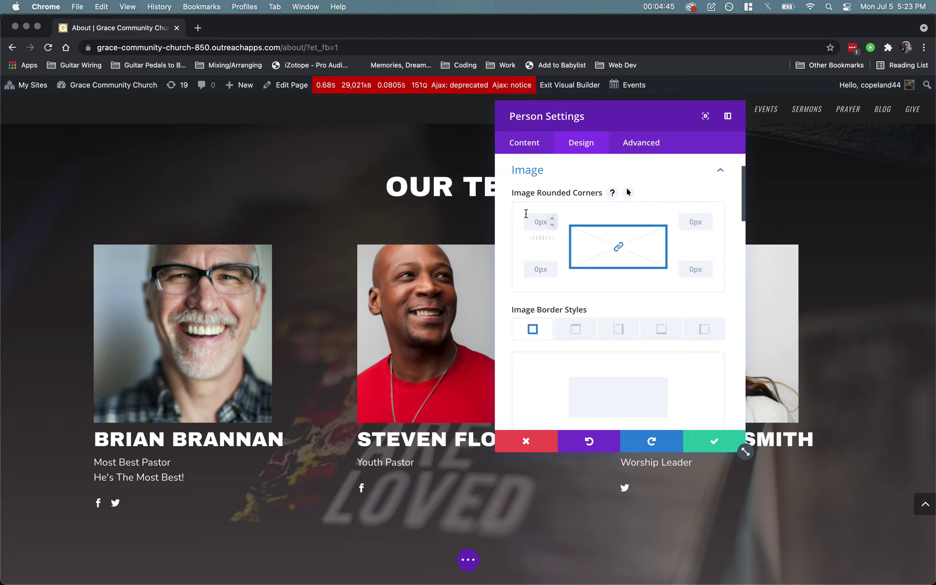
click(527, 217)
text(10)
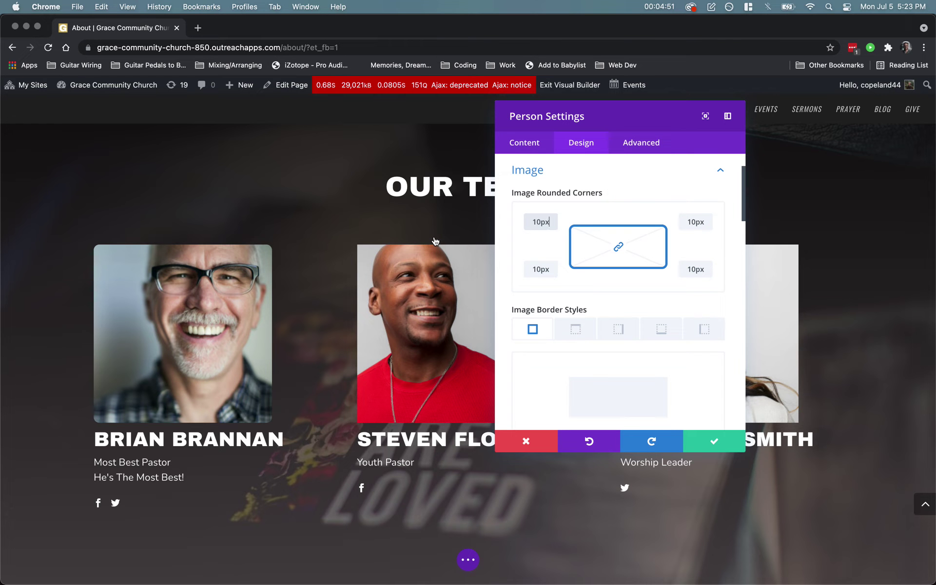
key(Left)
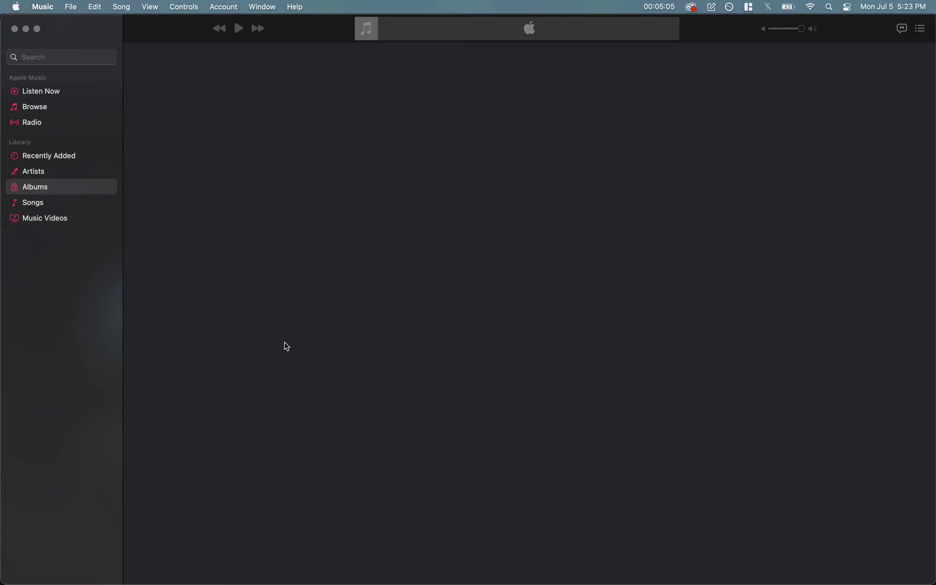
Step: Launch the Apple Music app with the media key shortcut
key(super+q)
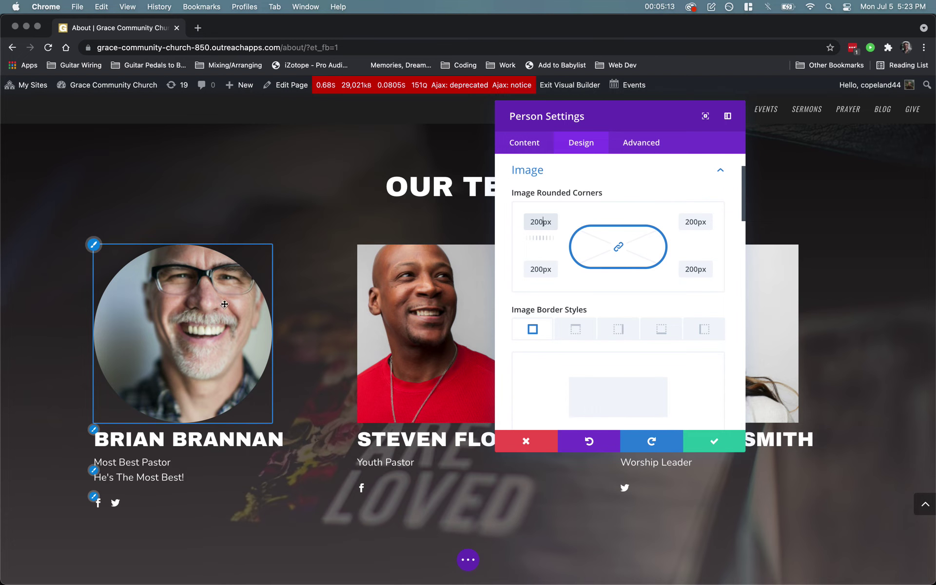
Step: Select the image's corner rounding value, then pause the playing music from its notification
double_click(553, 221)
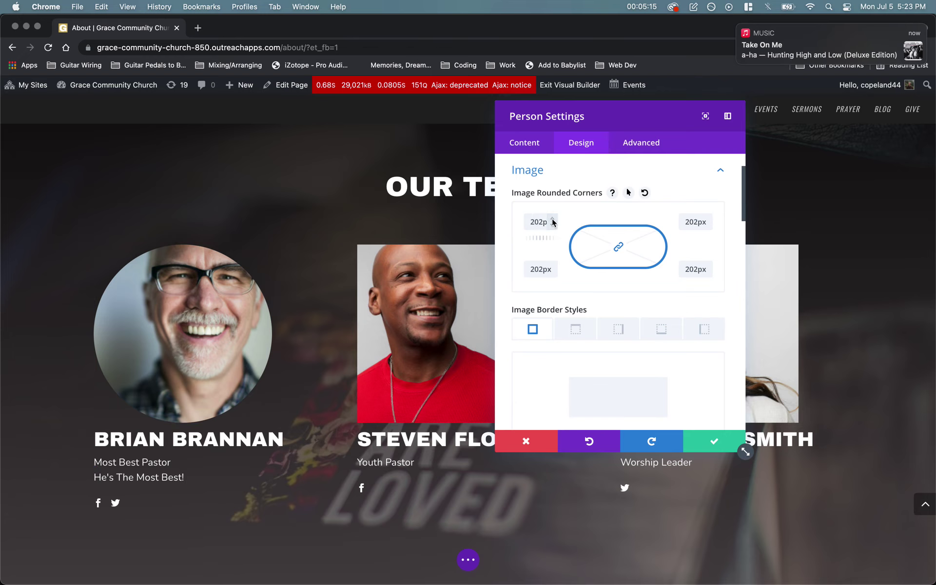
double_click(541, 222)
mouse_move(836, 49)
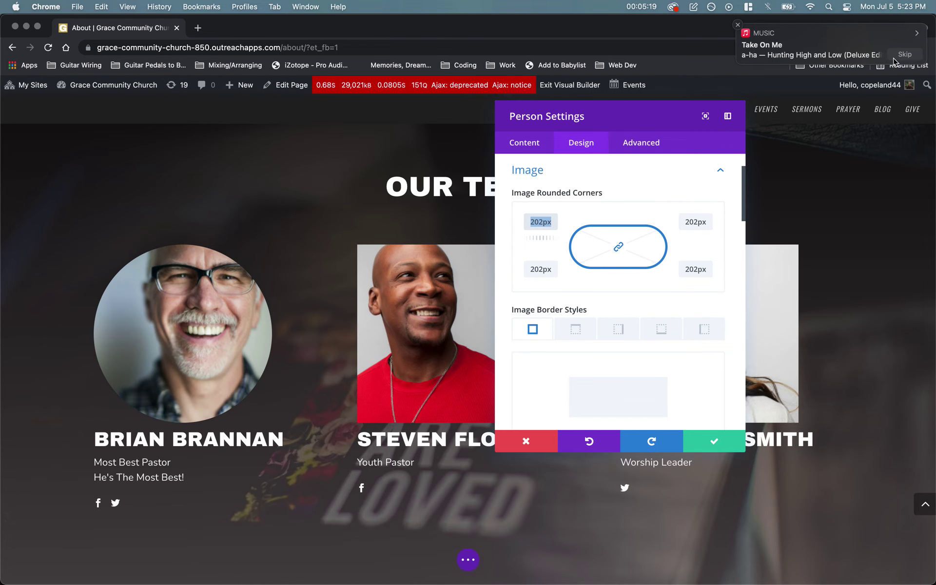
click(838, 58)
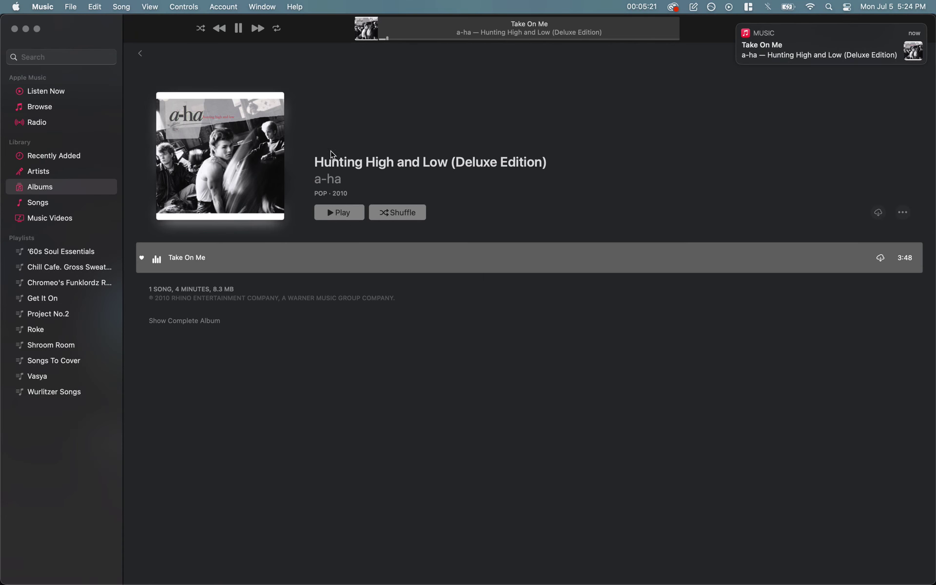
click(238, 27)
Step: Reset the image corner rounding to 0px and collapse the Image section
key(super+Tab)
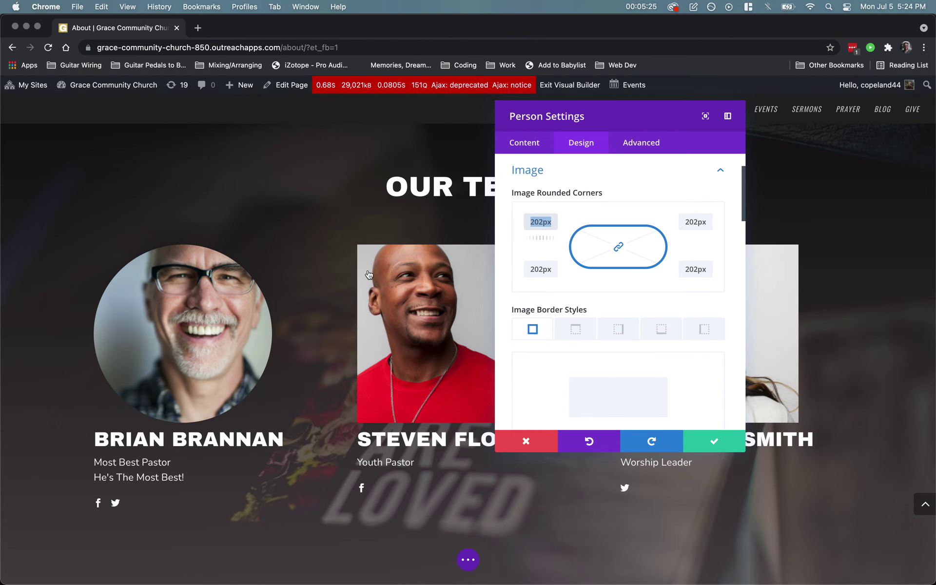
text(0)
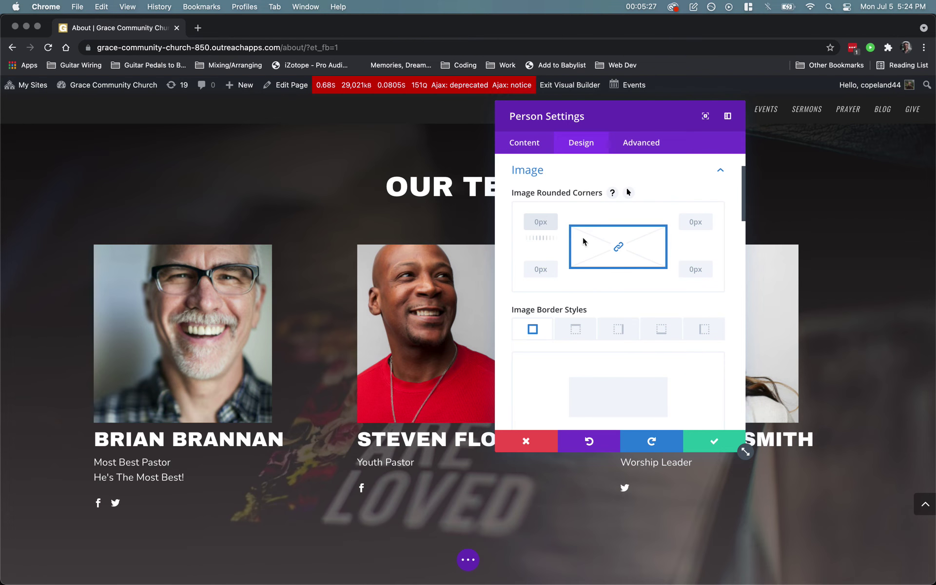
scroll(586, 212, down, 5)
scroll(586, 212, up, 5)
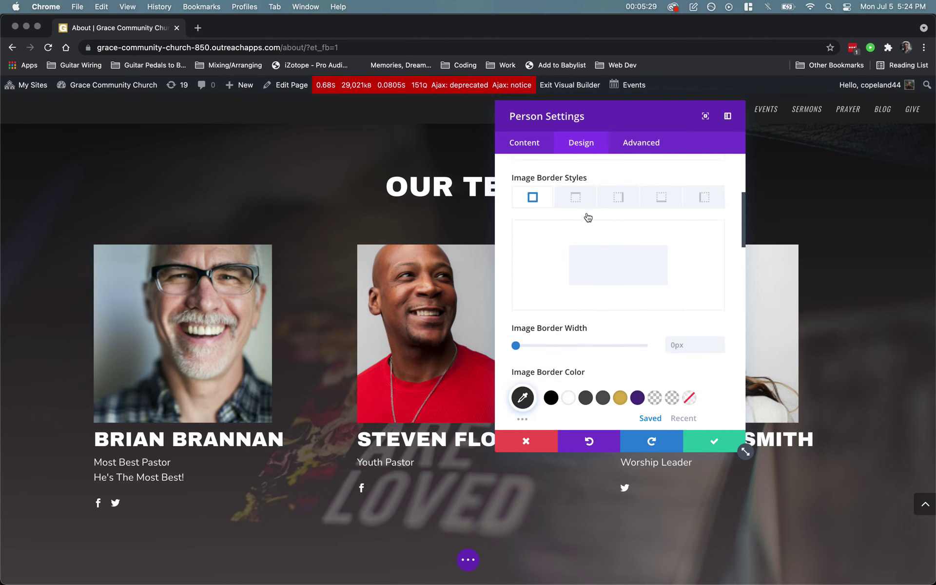
click(565, 184)
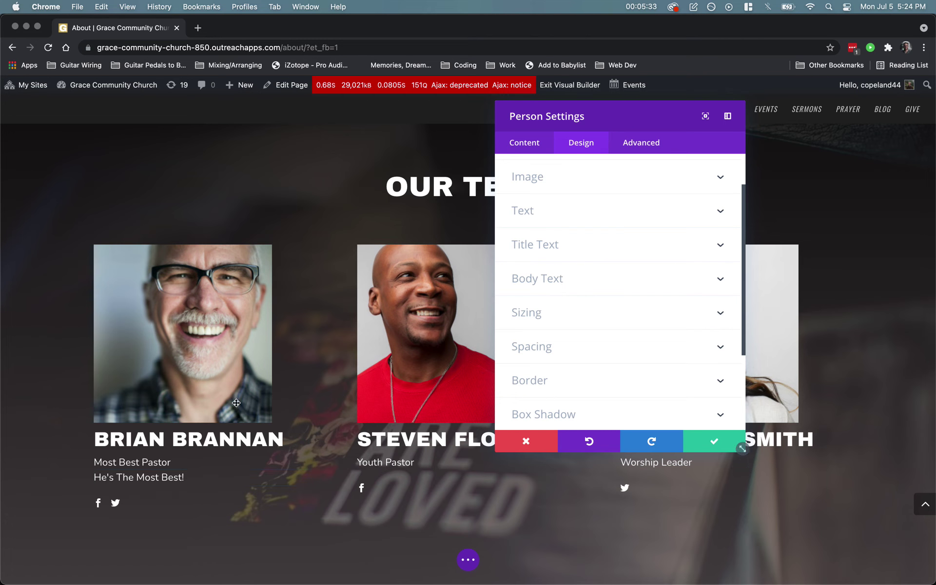
Step: Try black for the team member's body text, then reset it to white
click(139, 475)
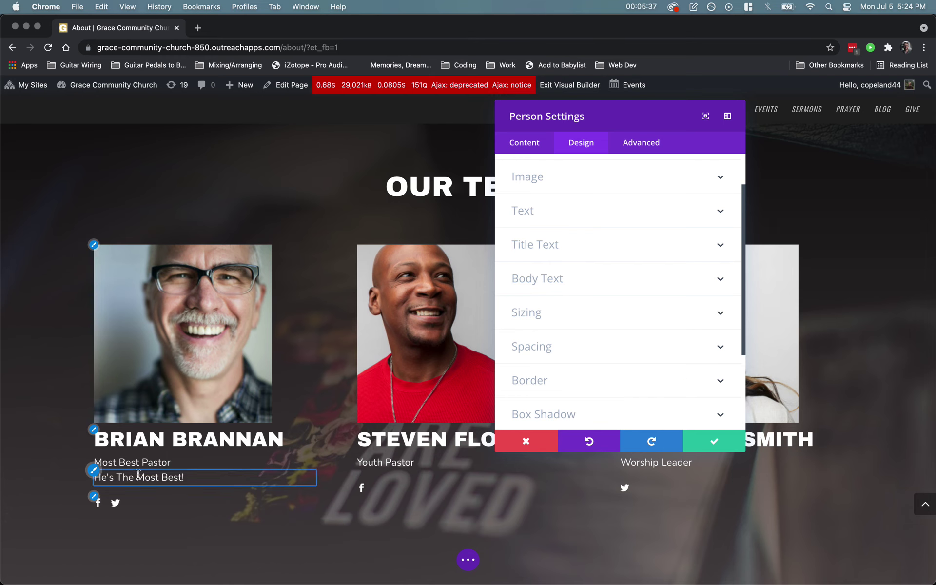
click(558, 280)
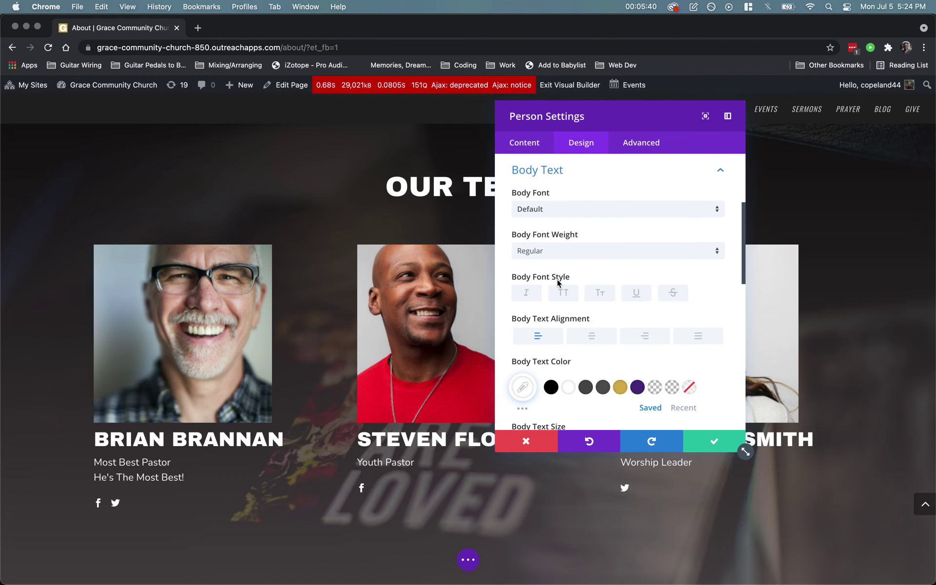
click(550, 388)
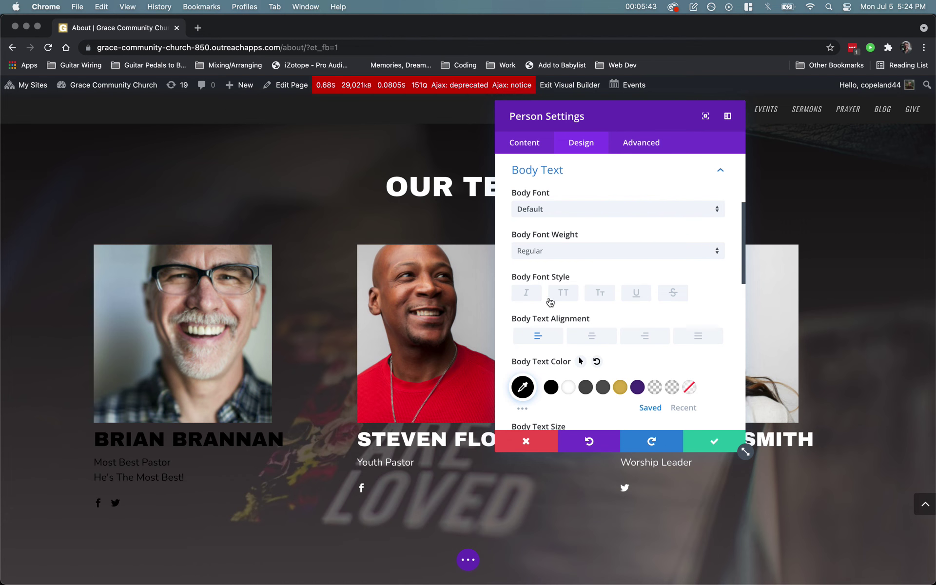
click(597, 361)
click(548, 171)
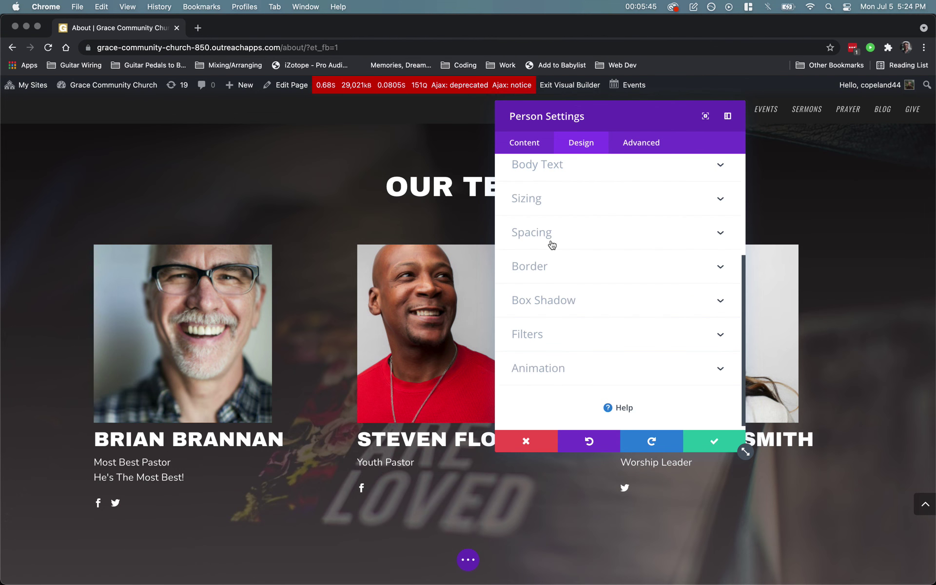
scroll(551, 250, up, 3)
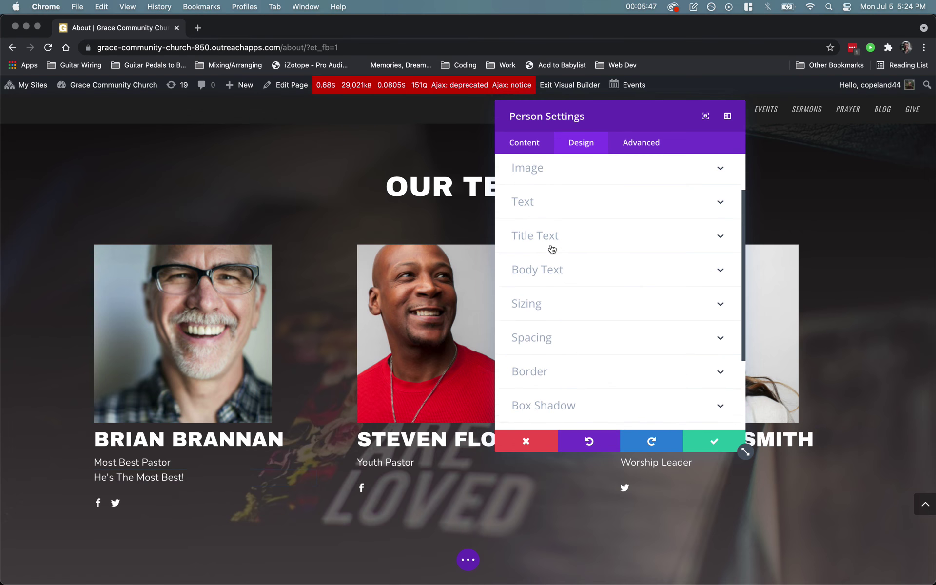
Step: Try black for the title text, then set it back to white
click(551, 247)
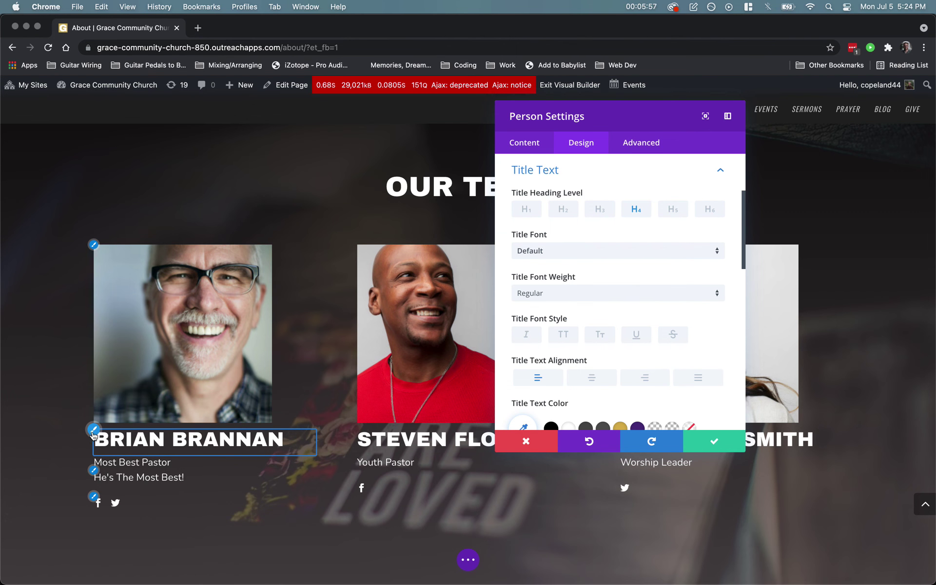
scroll(585, 298, down, 2)
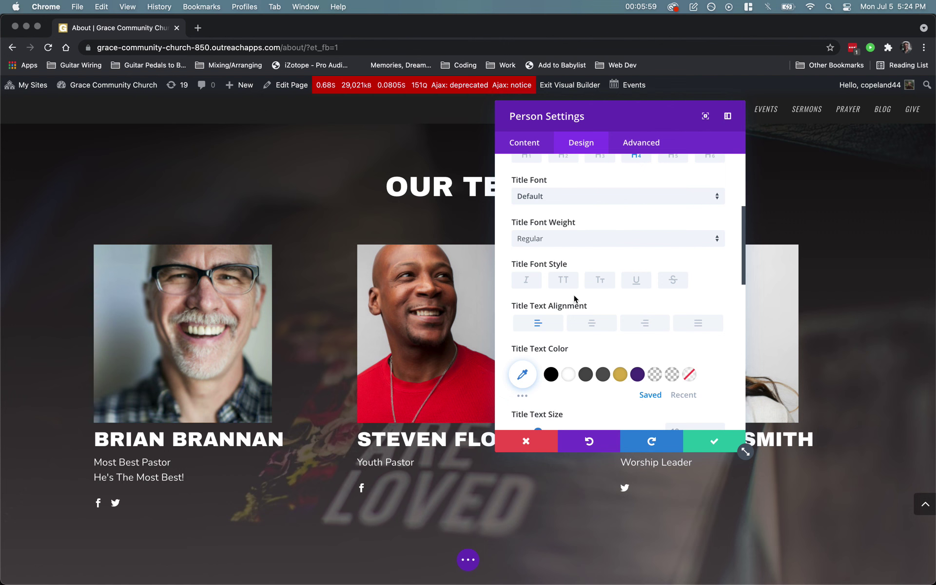
click(550, 374)
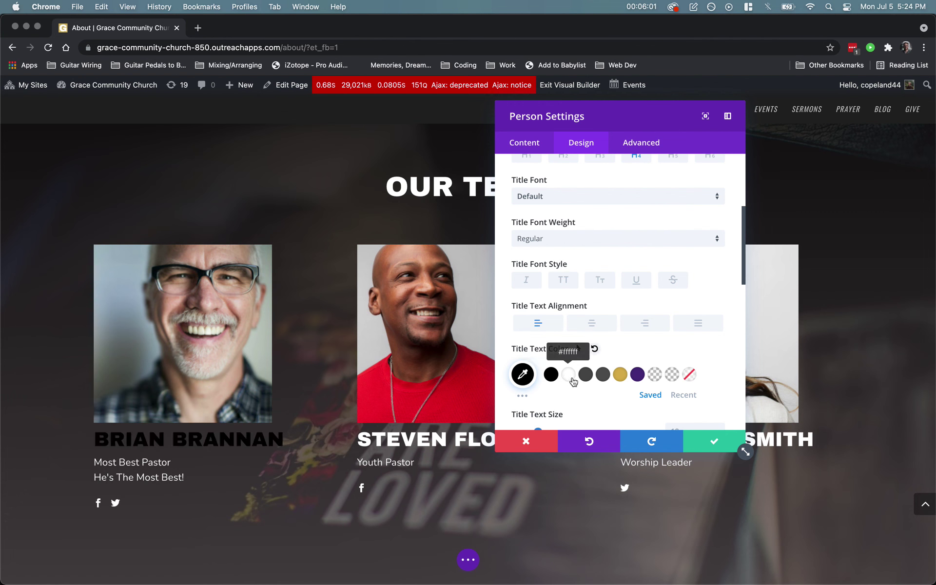
click(568, 374)
scroll(563, 290, up, 5)
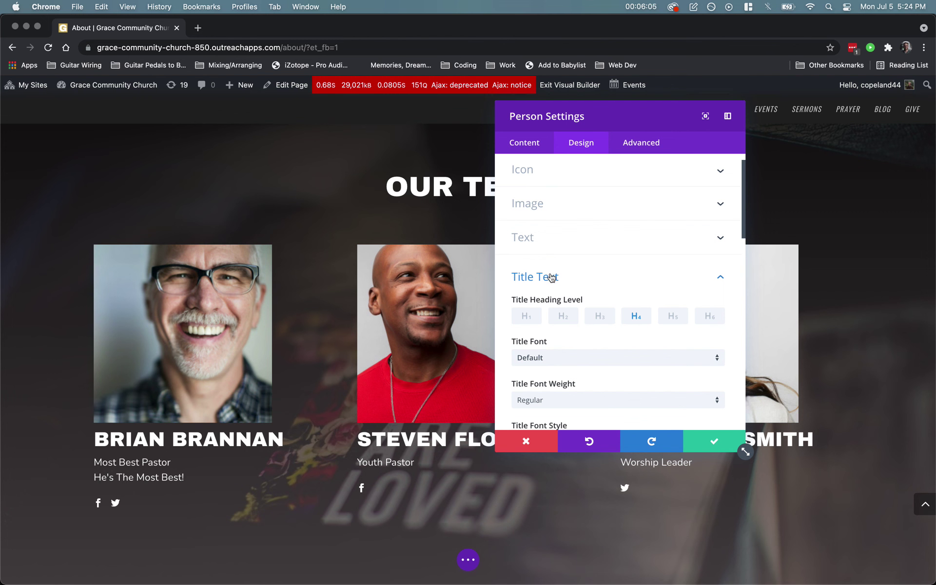
scroll(551, 277, down, 1)
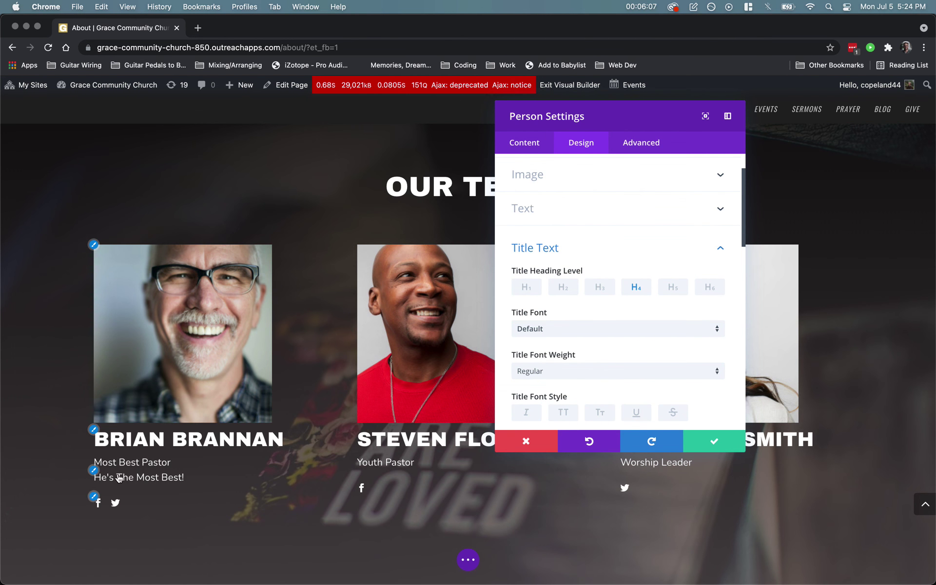
Step: Review the Body Text size, spacing and shadow options for the description
click(103, 477)
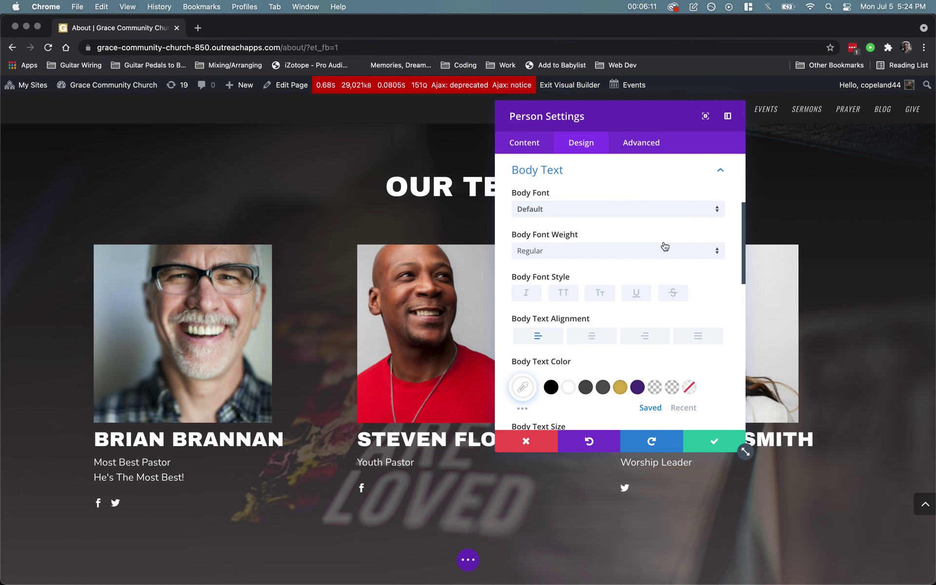
scroll(656, 268, down, 3)
scroll(360, 395, down, 1)
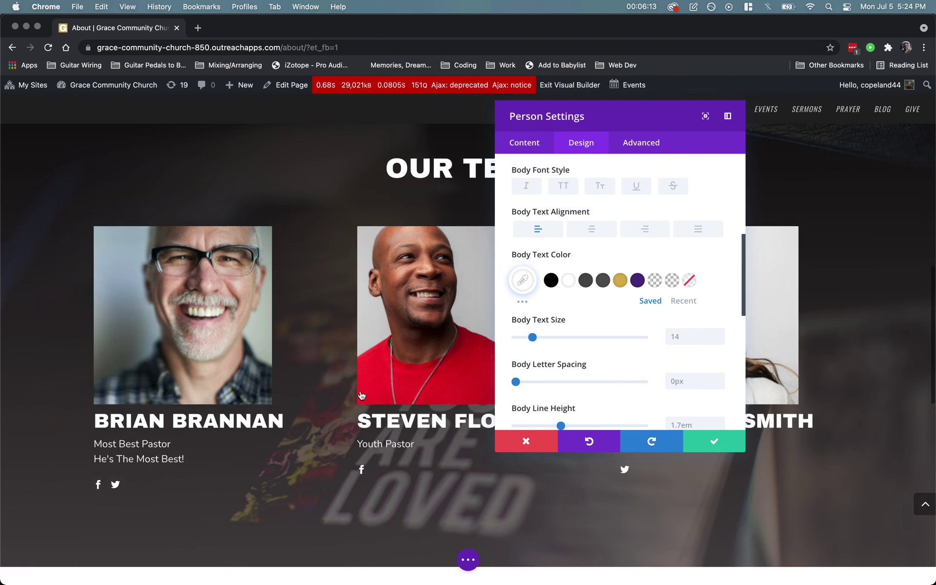
scroll(360, 395, down, 2)
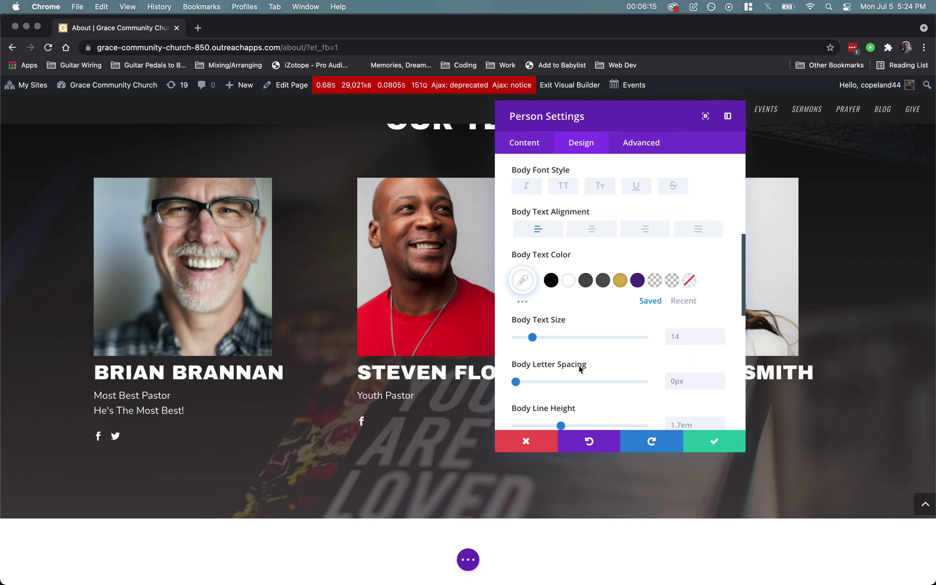
scroll(620, 355, down, 10)
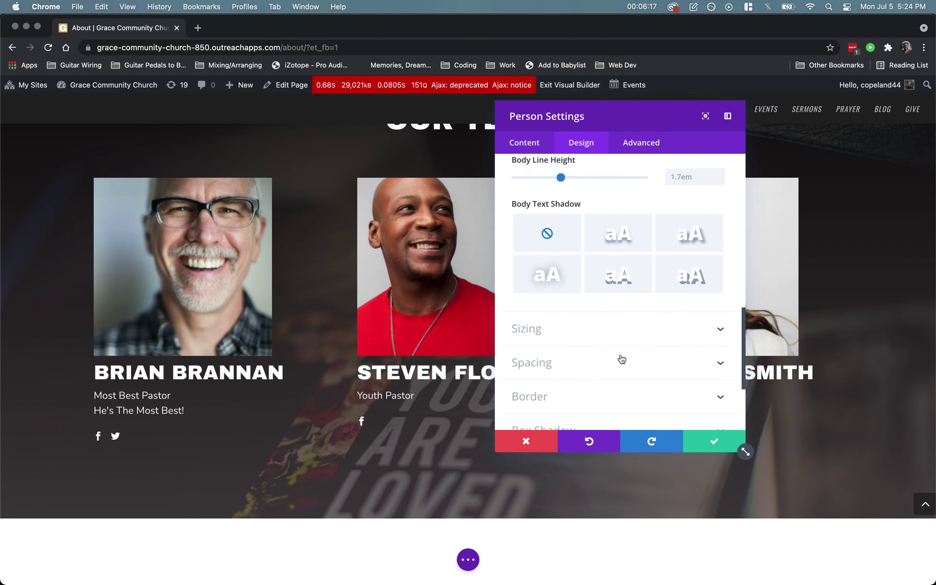
scroll(621, 359, down, 1)
scroll(622, 359, up, 3)
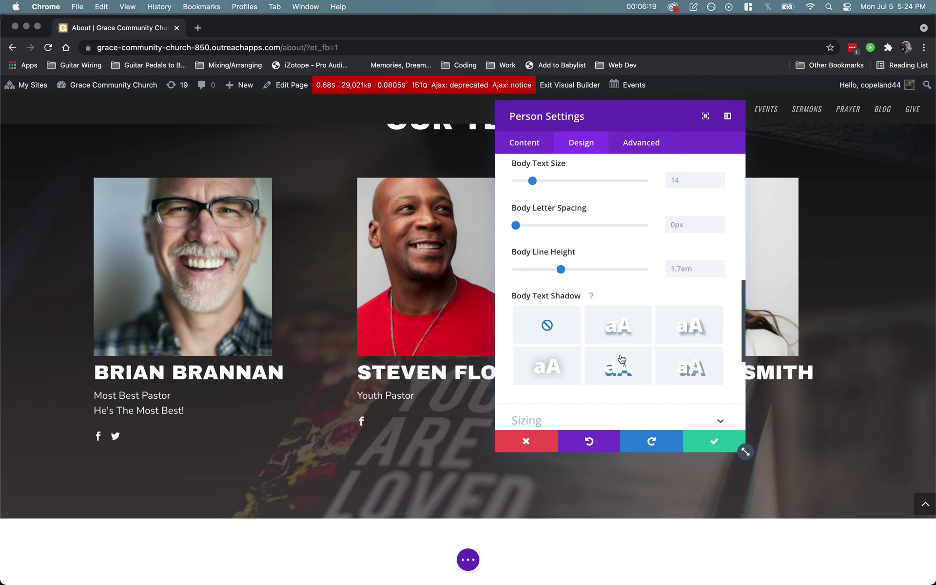
scroll(623, 353, up, 5)
Step: Save the Person Settings and scroll up to the OUR TEAM heading
click(707, 441)
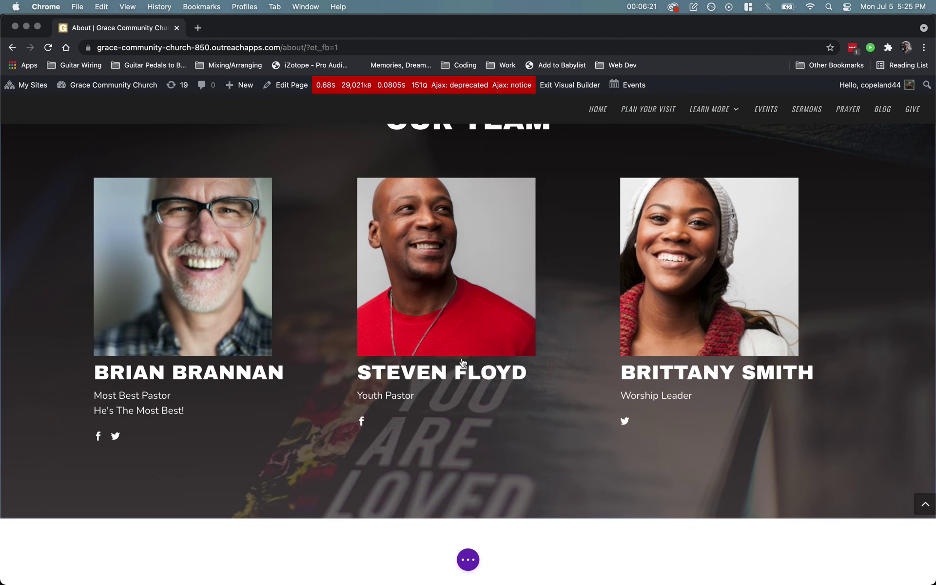
scroll(423, 372, up, 3)
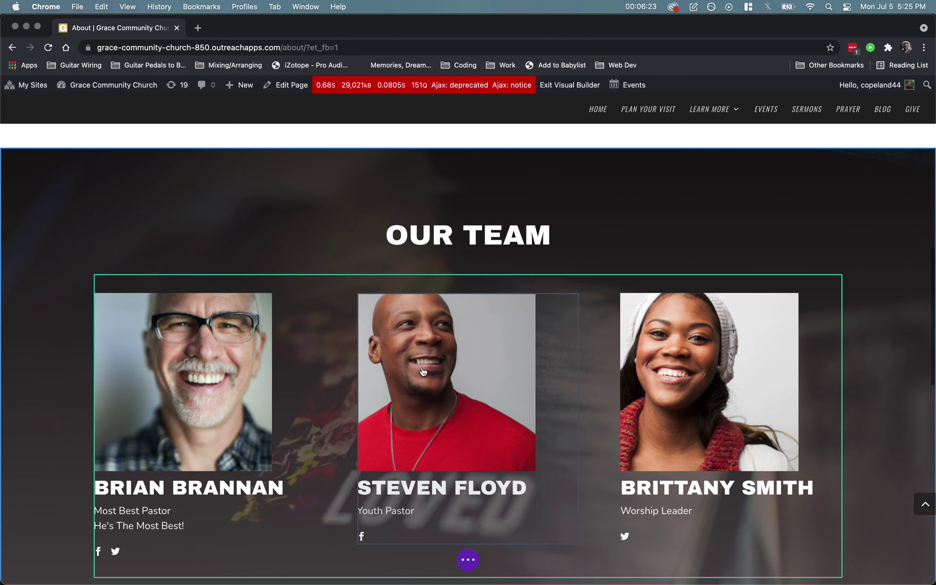